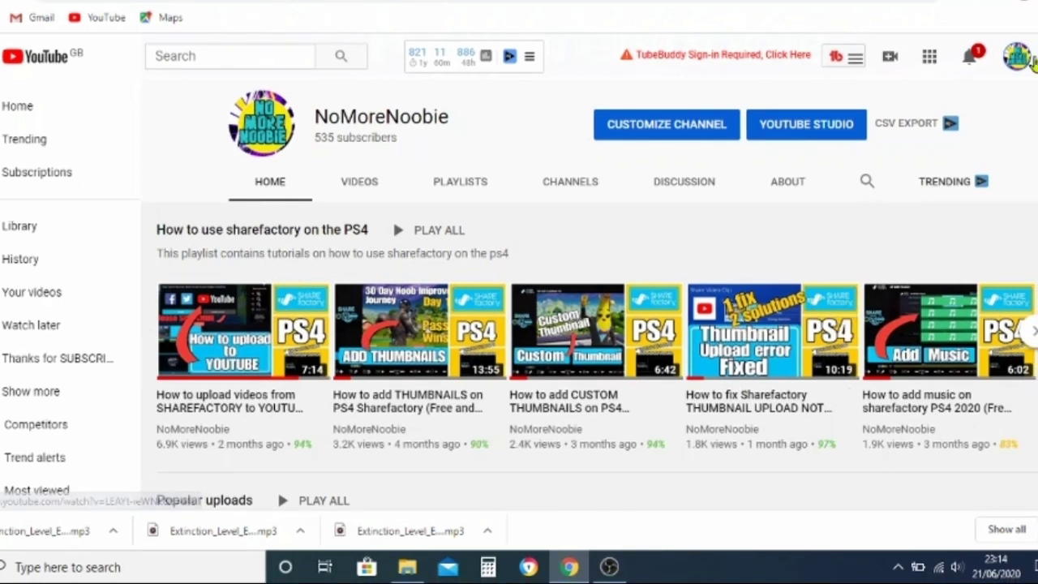
- Go to YouTube Studio from the account menu and bring Audio library into view in the sidebar
{"action": "left_click", "coordinate": [1013, 65]}
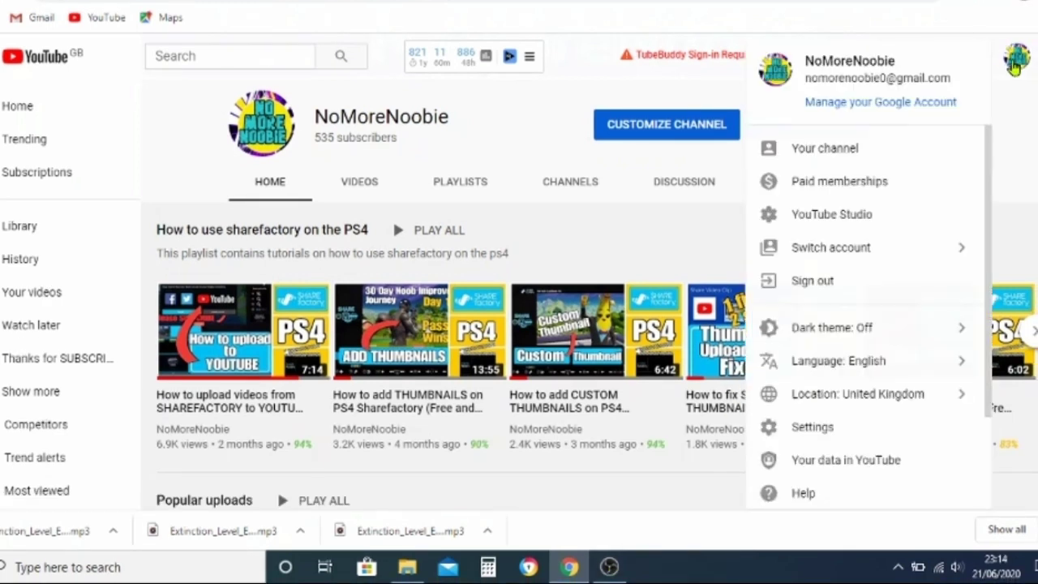
{"action": "key", "text": "Escape"}
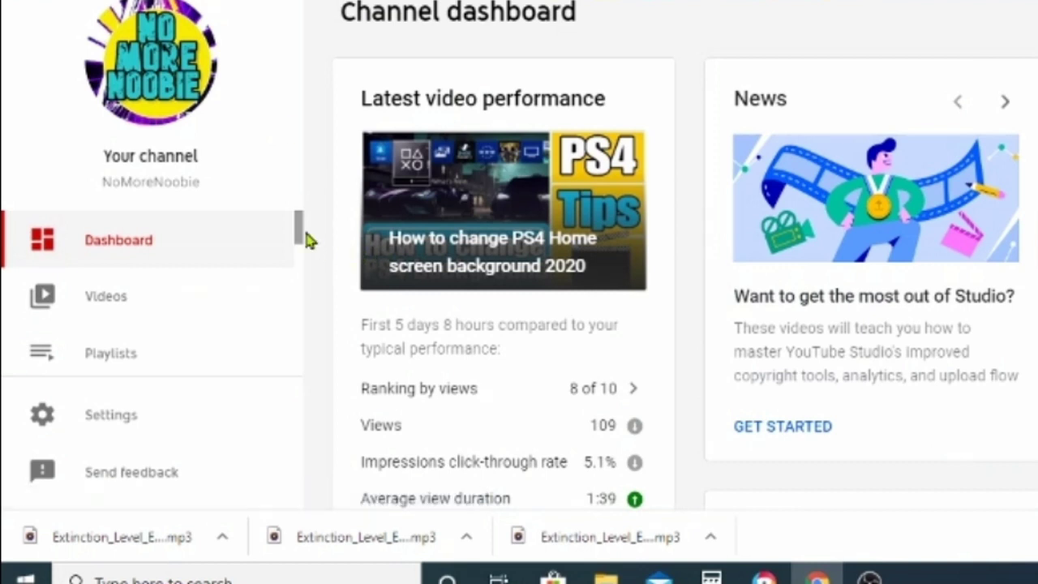
{"action": "left_click_drag", "start_coordinate": [300, 231], "coordinate": [308, 306]}
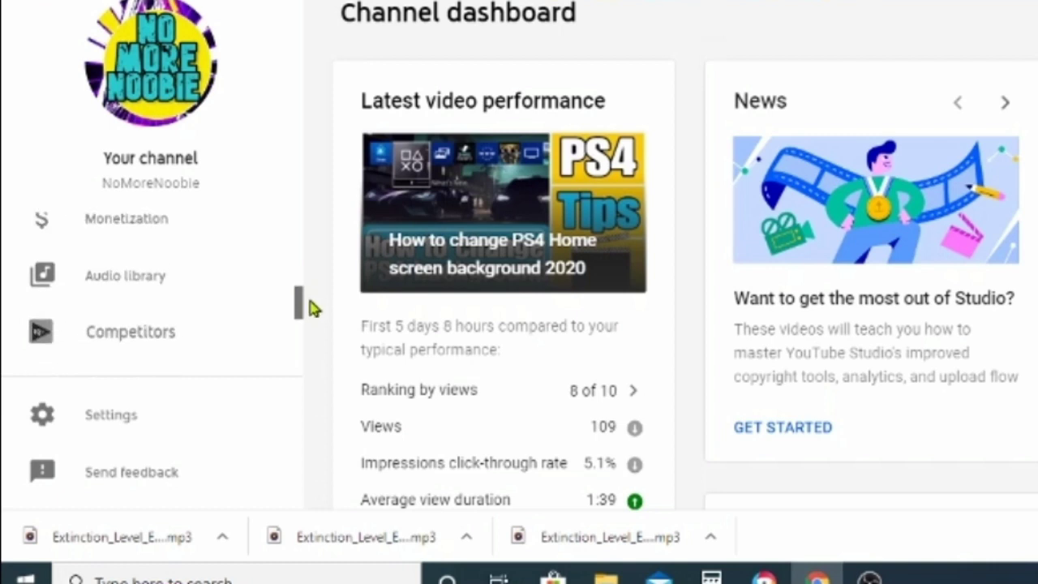
- Open the Audio library and browse the Genre, Mood, Instrument and Duration filter lists
{"action": "left_click", "coordinate": [189, 284]}
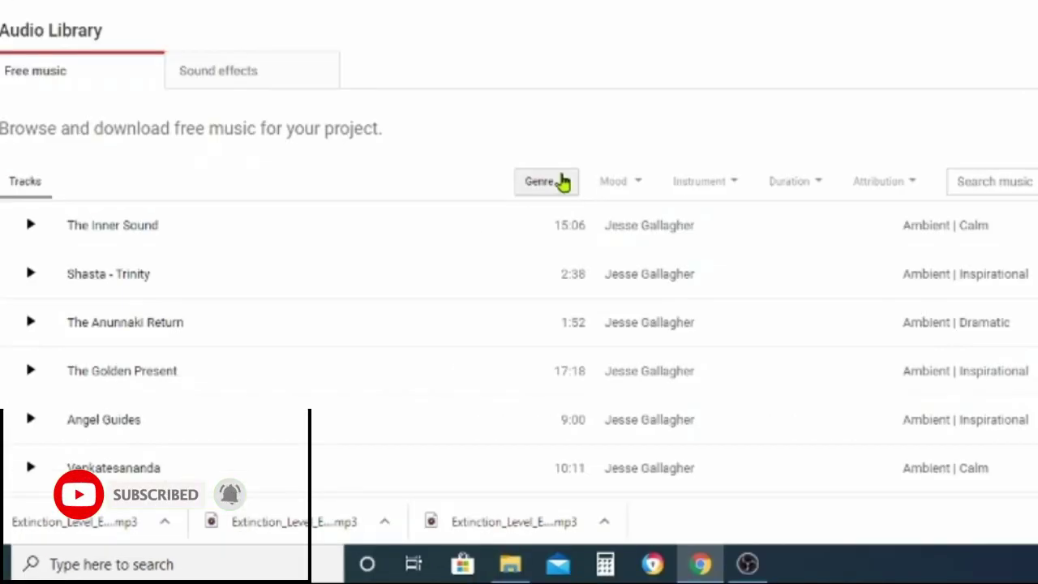
{"action": "left_click", "coordinate": [542, 181]}
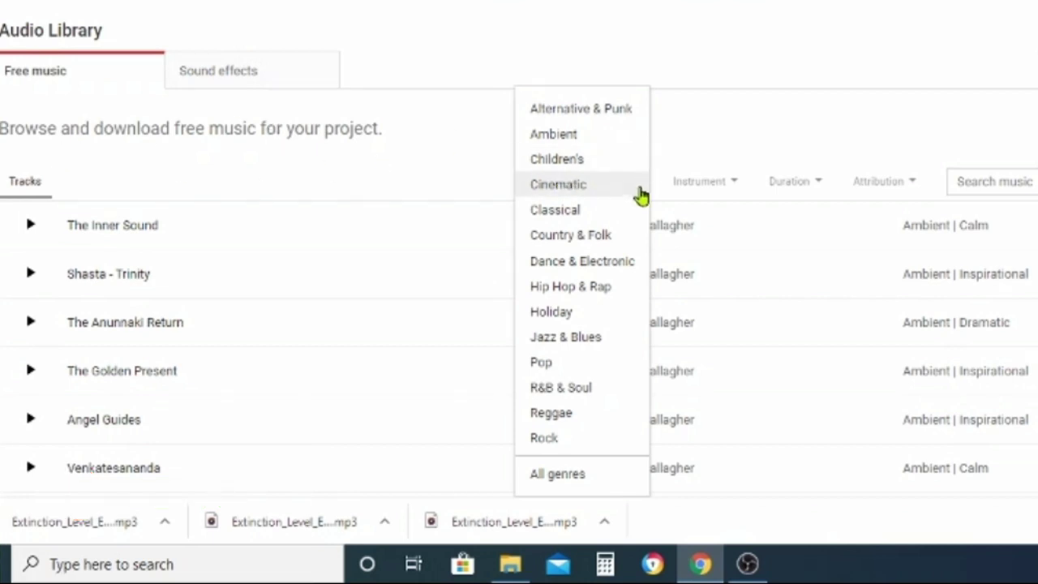
{"action": "left_click", "coordinate": [729, 119]}
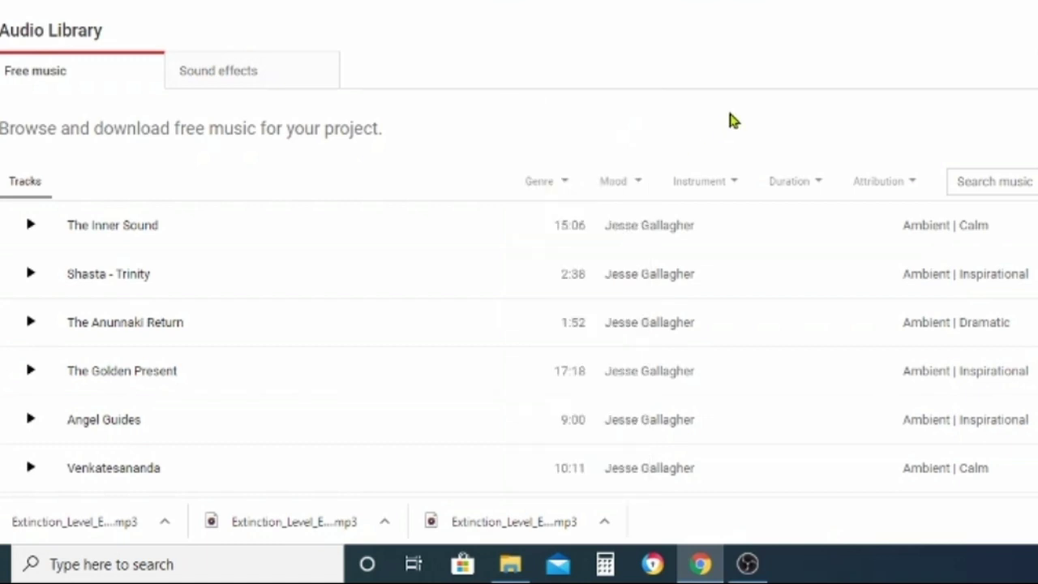
{"action": "left_click", "coordinate": [635, 183]}
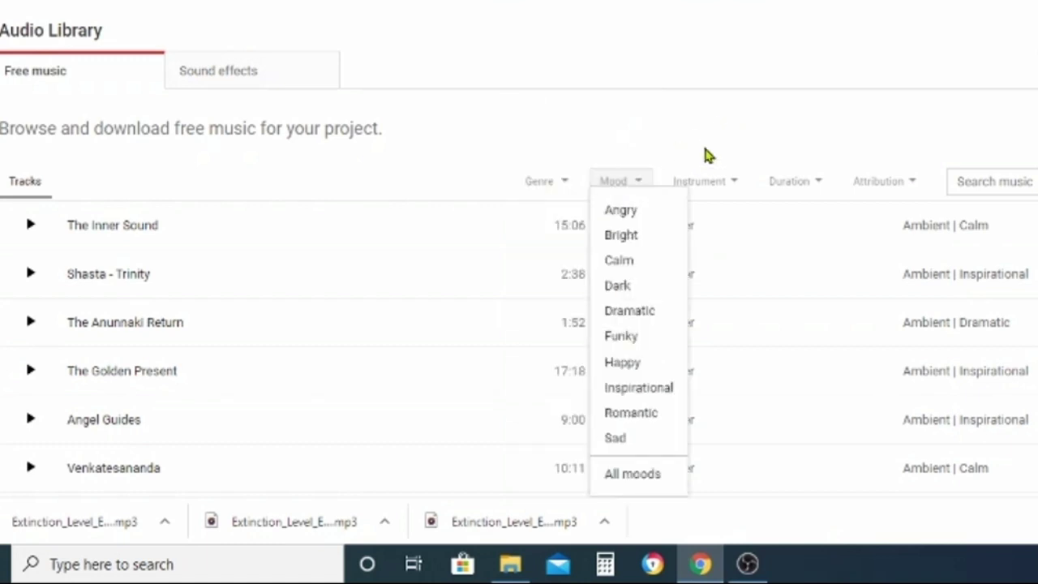
{"action": "left_click", "coordinate": [720, 183]}
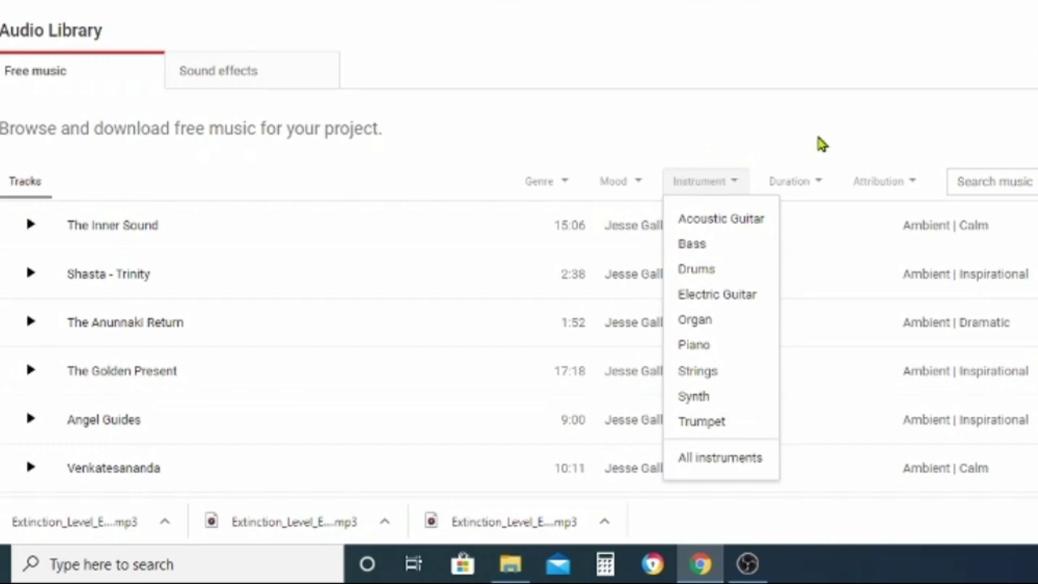
{"action": "left_click", "coordinate": [810, 185]}
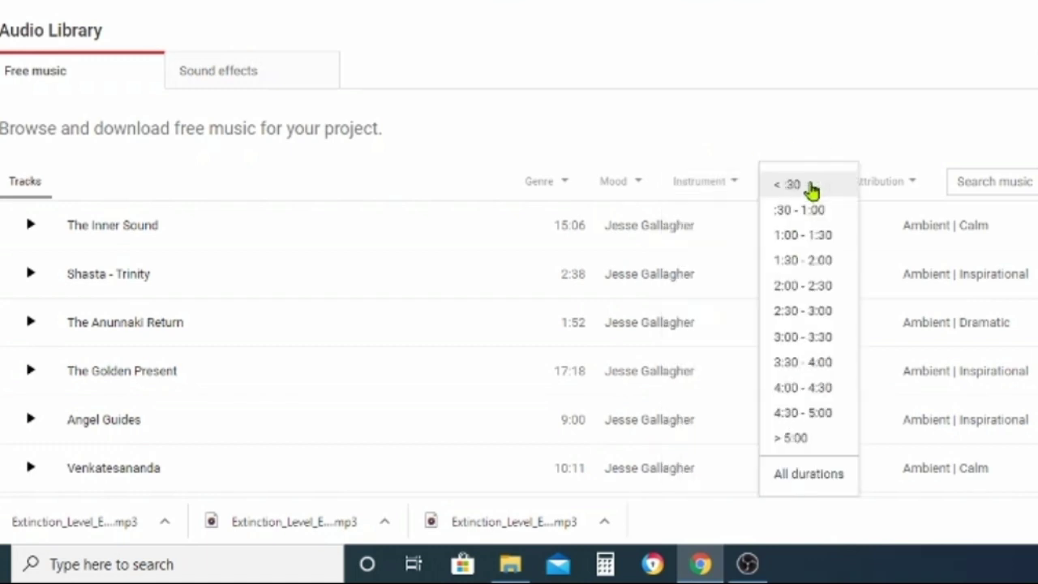
- Filter tracks to Attribution not required, 1:00 - 1:30 duration and Dramatic mood
{"action": "left_click", "coordinate": [901, 185]}
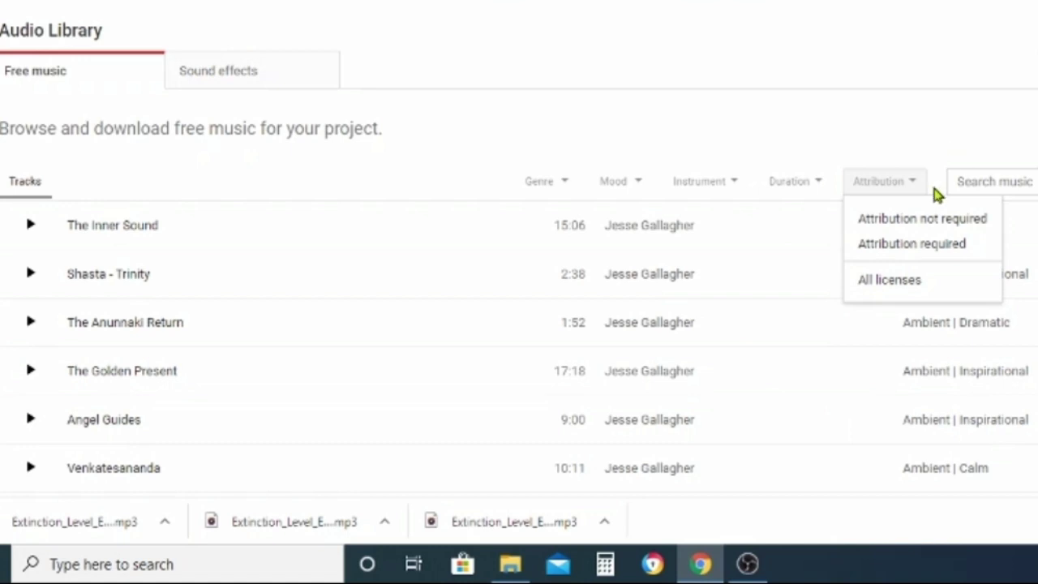
{"action": "left_click", "coordinate": [991, 223]}
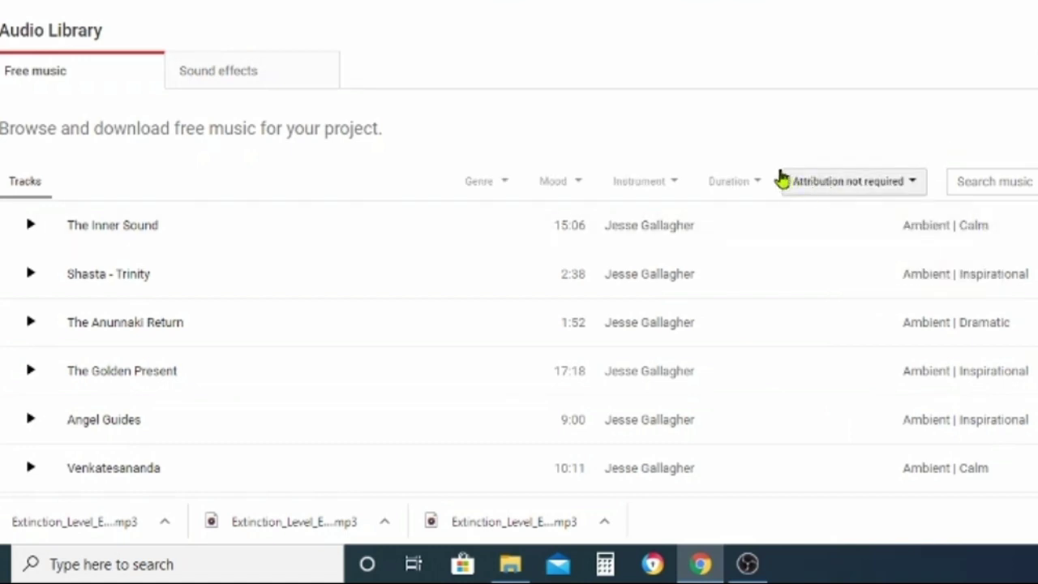
{"action": "left_click", "coordinate": [752, 186]}
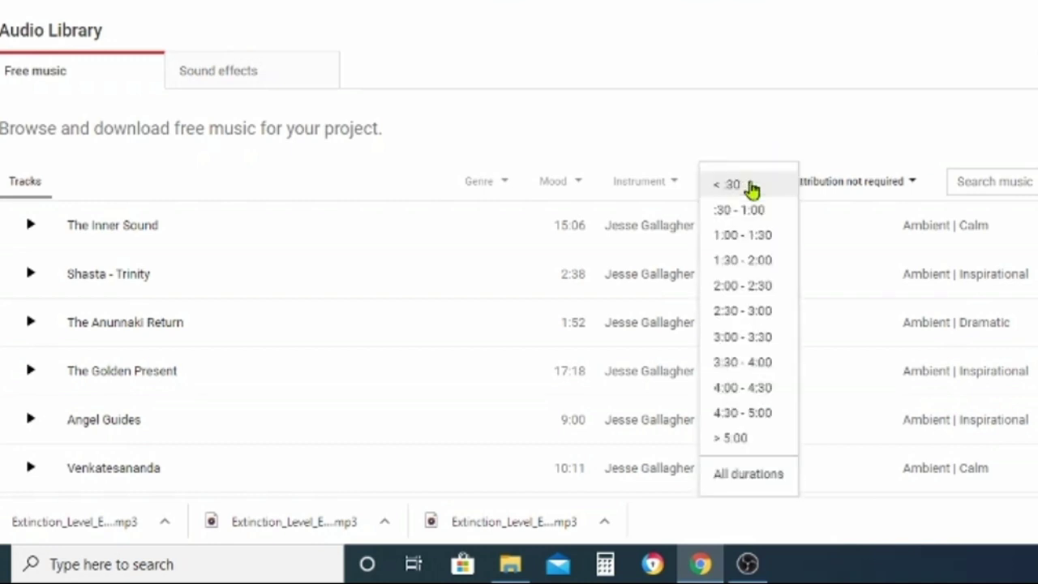
{"action": "left_click", "coordinate": [763, 235]}
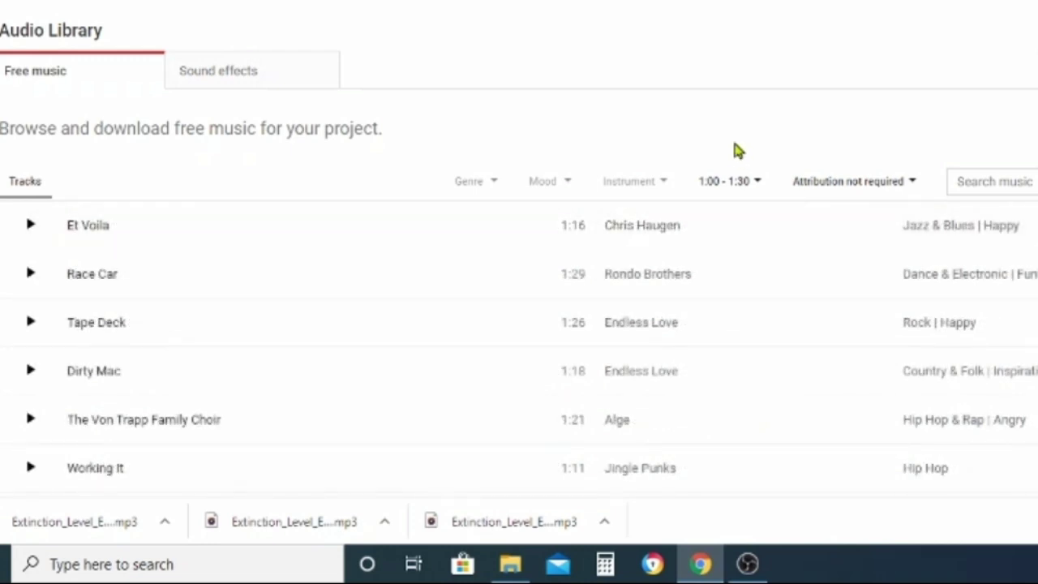
{"action": "left_click", "coordinate": [568, 183]}
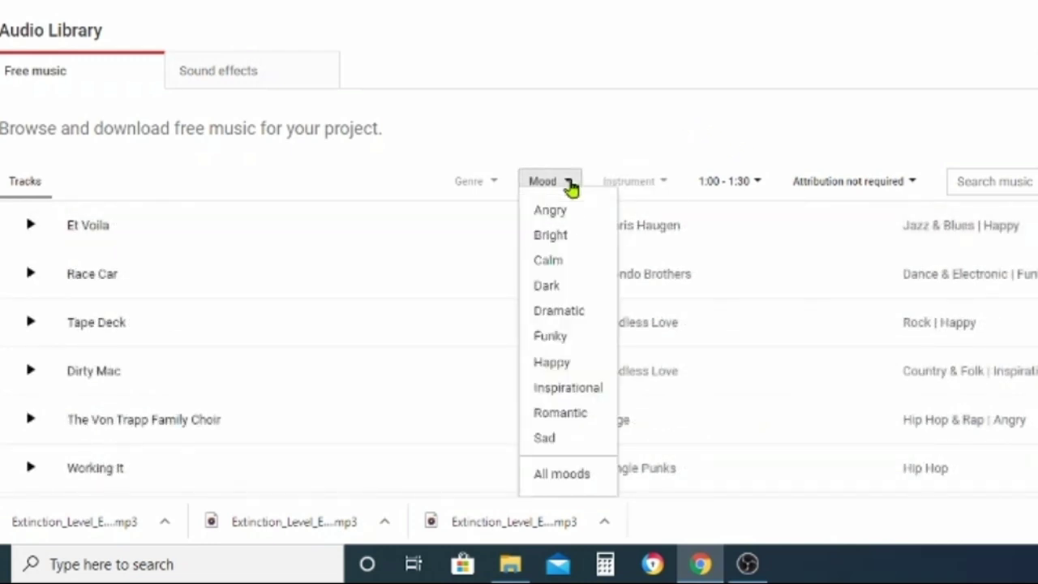
{"action": "left_click", "coordinate": [579, 316]}
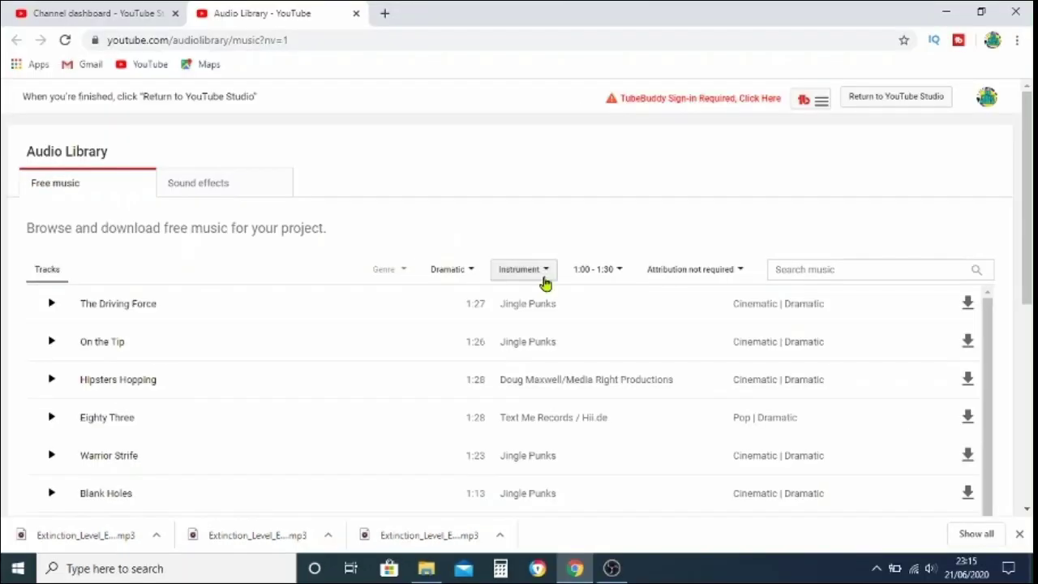
- Preview Into the Wormhole, skipping ahead to about 0:18 and then 0:31
{"action": "left_click_drag", "start_coordinate": [1024, 177], "coordinate": [1030, 244]}
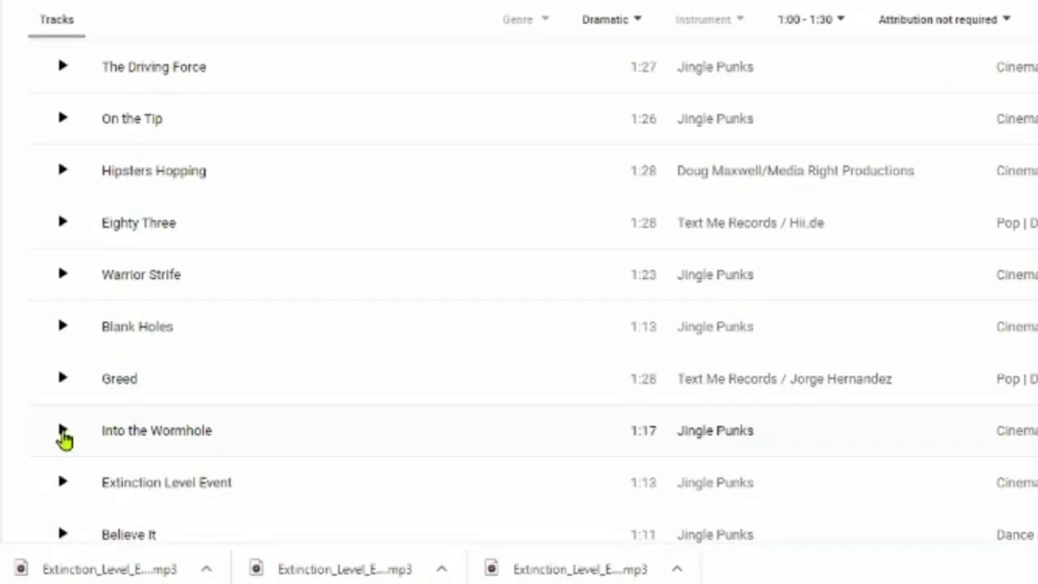
{"action": "left_click", "coordinate": [63, 435]}
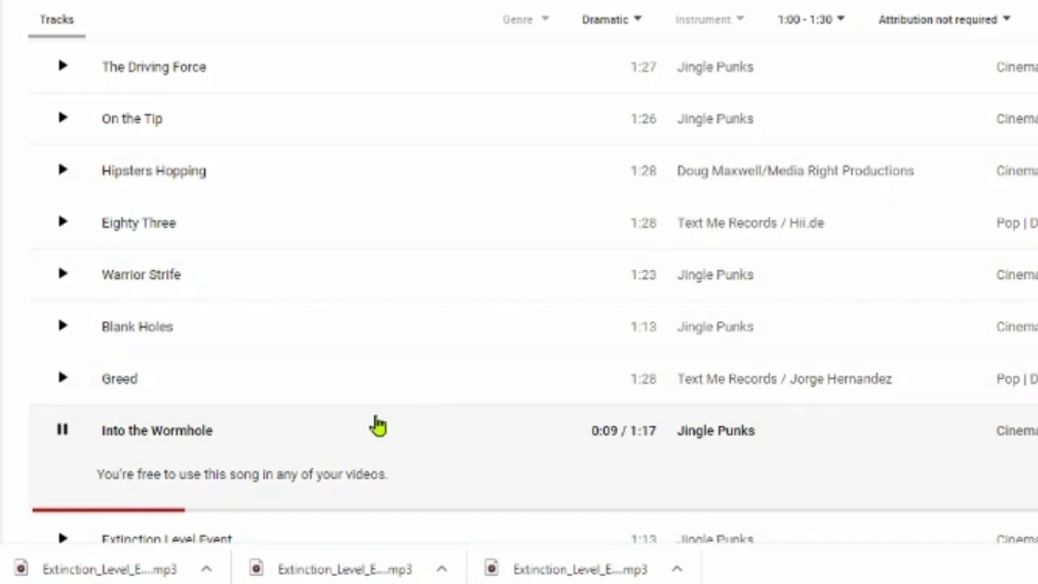
{"action": "left_click", "coordinate": [336, 513]}
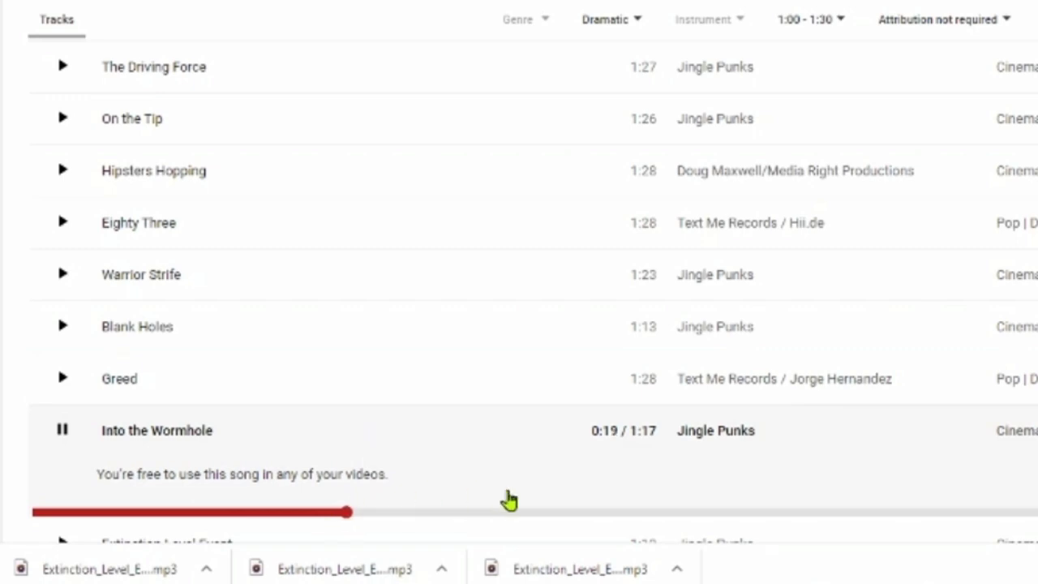
{"action": "left_click", "coordinate": [563, 512]}
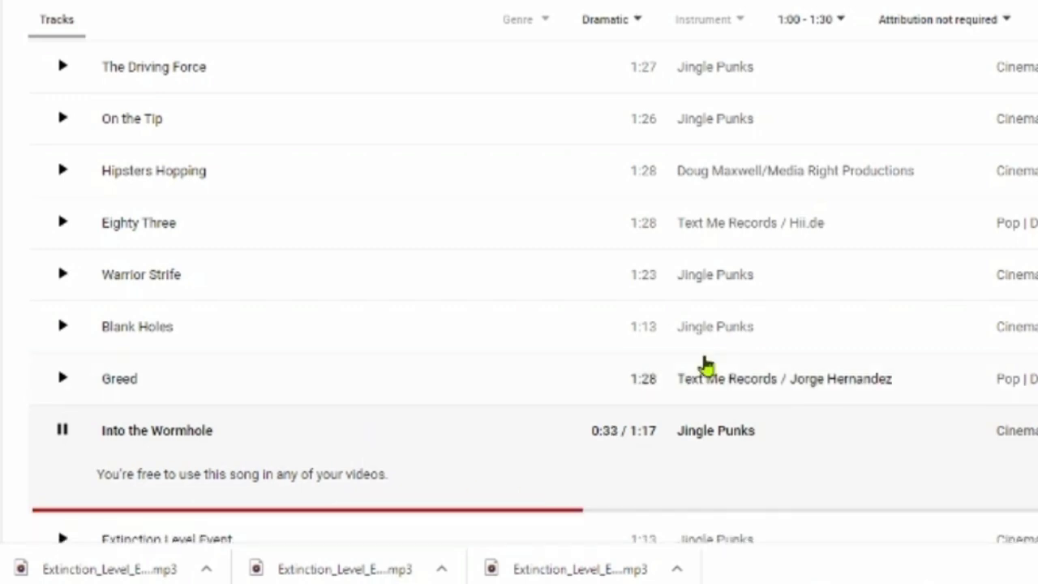
- Preview Extinction Level Event, then stop its playback
{"action": "scroll", "coordinate": [519, 292], "scroll_direction": "down", "scroll_amount": 3}
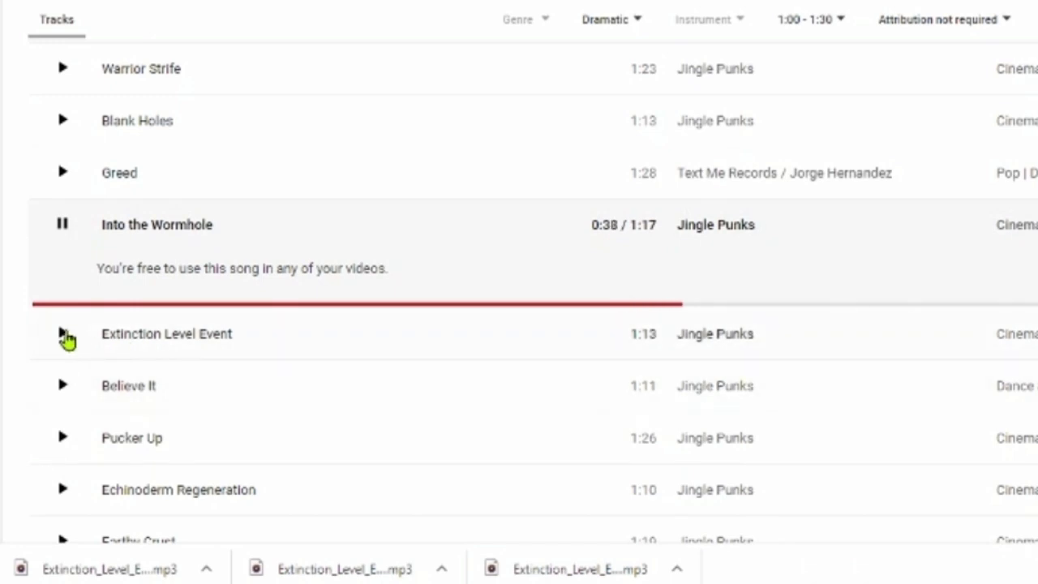
{"action": "left_click", "coordinate": [63, 334]}
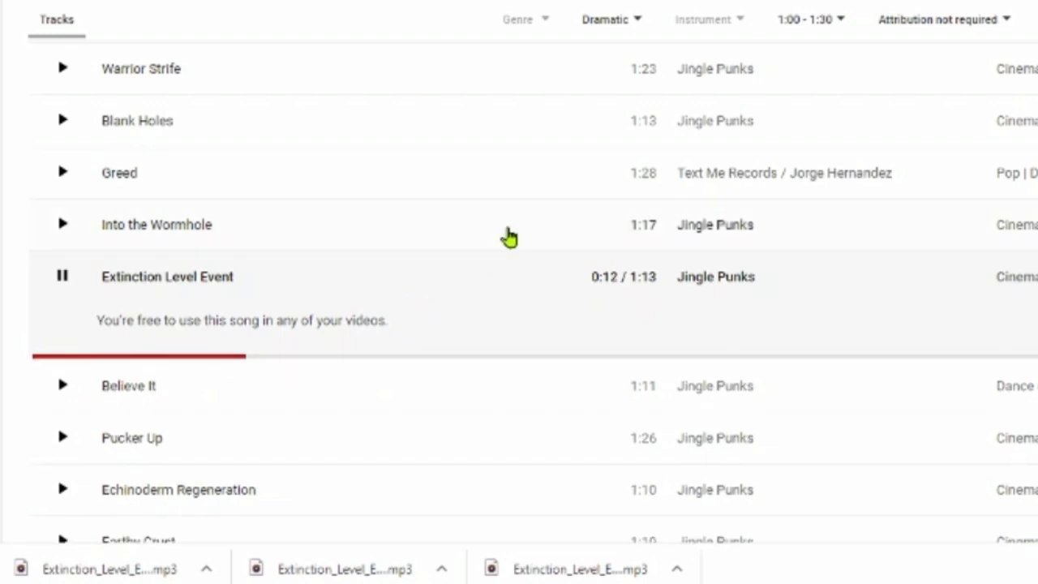
{"action": "left_click", "coordinate": [64, 278]}
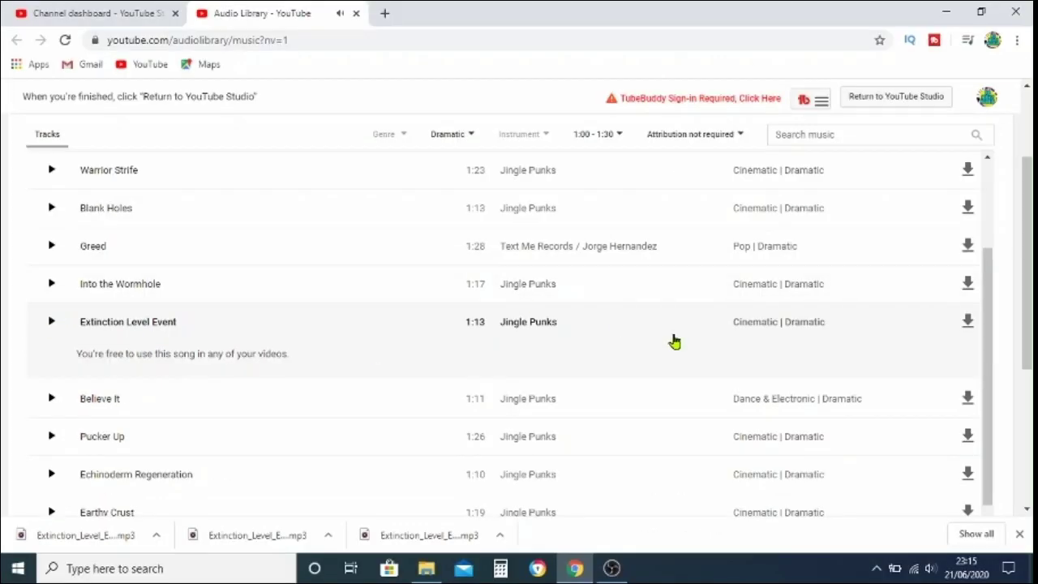
- Download the Extinction Level Event MP3 and reveal it with Show in folder from the download bar
{"action": "left_click", "coordinate": [967, 322]}
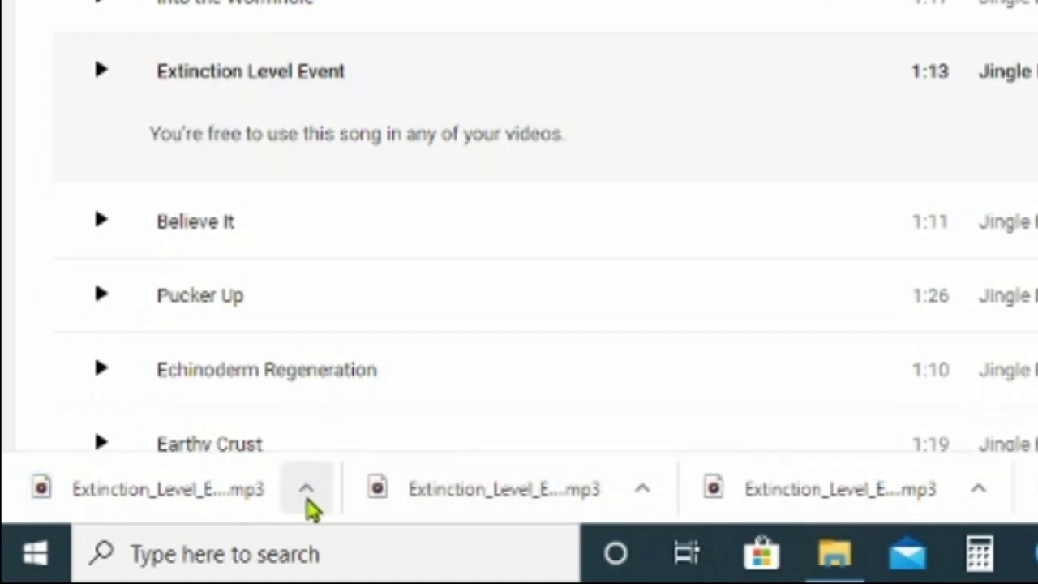
{"action": "left_click", "coordinate": [306, 489]}
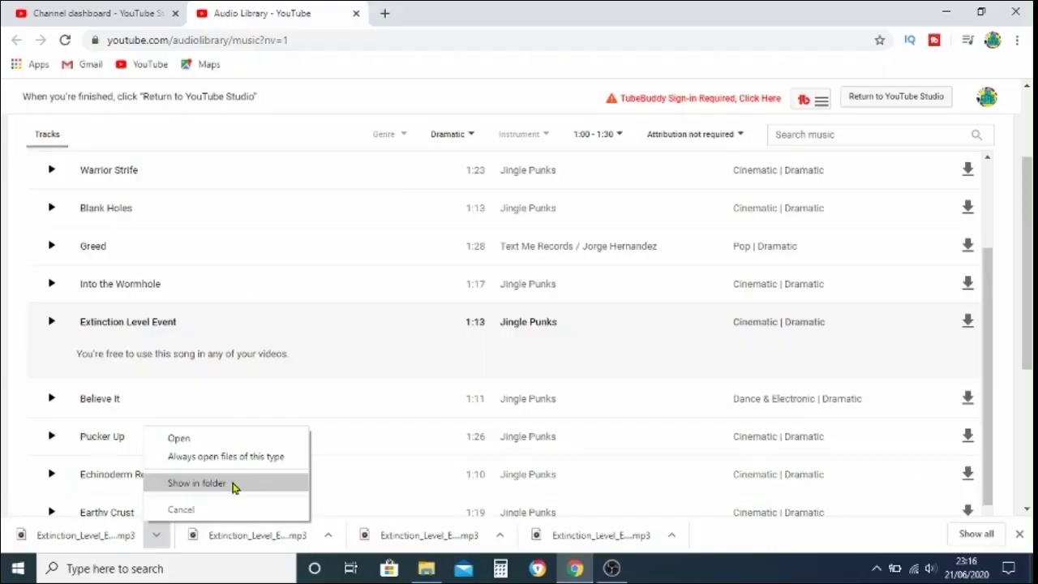
{"action": "left_click", "coordinate": [428, 397]}
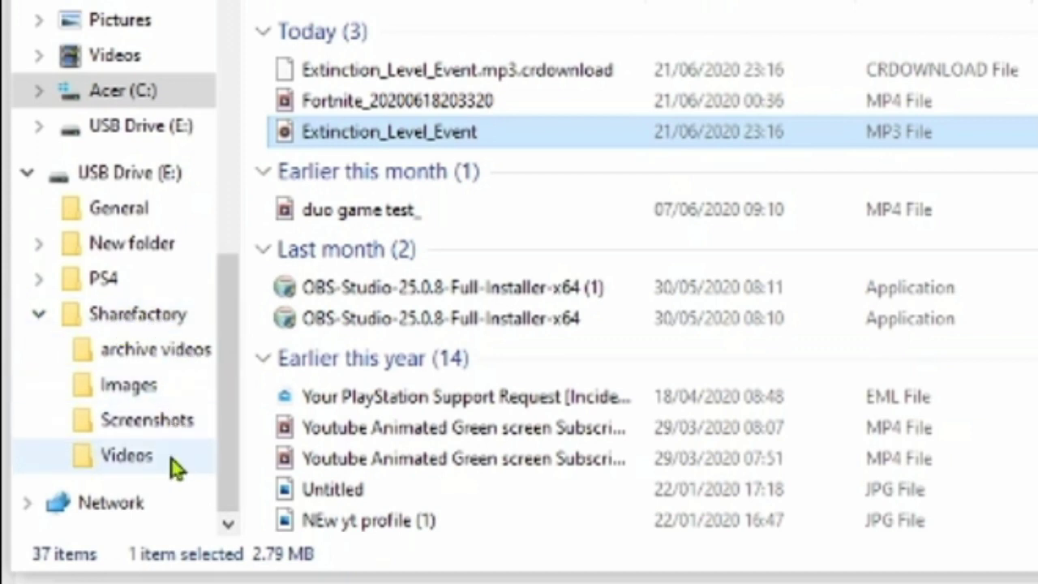
- Create a Music folder in USB Drive > Sharefactory, move Extinction_Level_Event into it, and open it
{"action": "right_click", "coordinate": [141, 318]}
{"action": "mouse_move", "coordinate": [267, 250]}
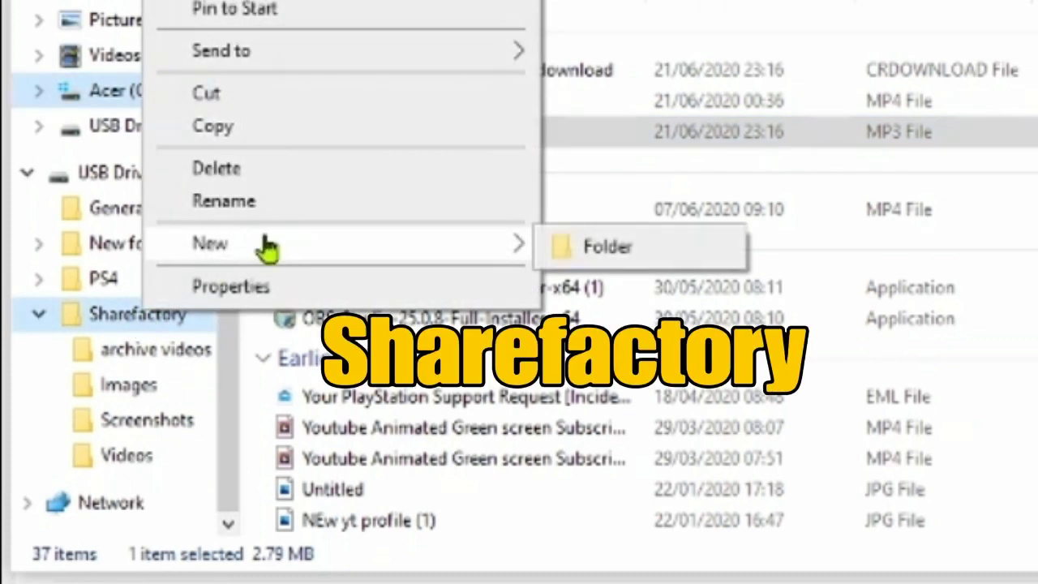
{"action": "left_click", "coordinate": [606, 248]}
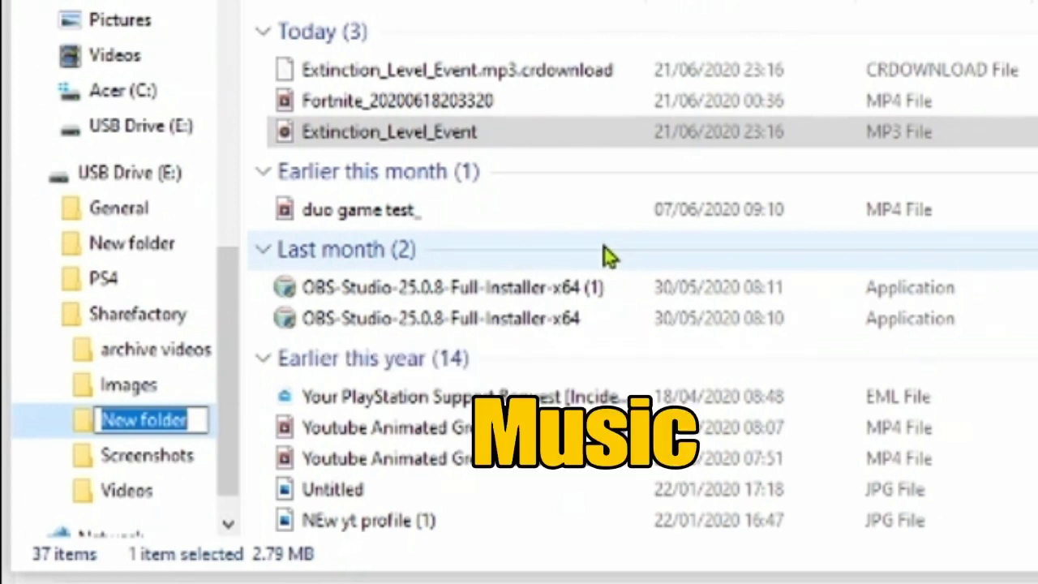
{"action": "type", "text": "Music"}
{"action": "key", "text": "Return"}
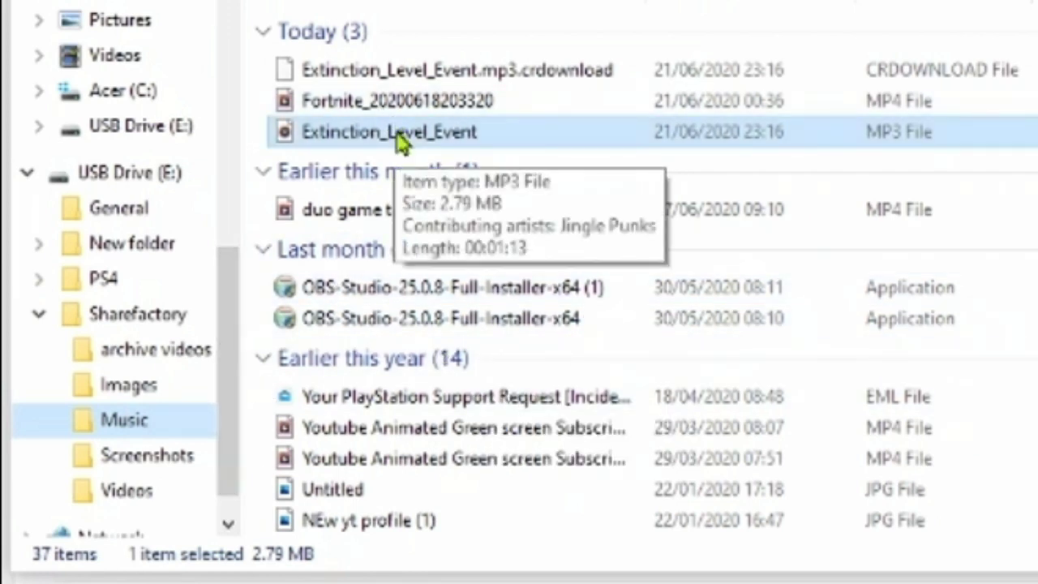
{"action": "left_click_drag", "start_coordinate": [400, 142], "coordinate": [127, 433]}
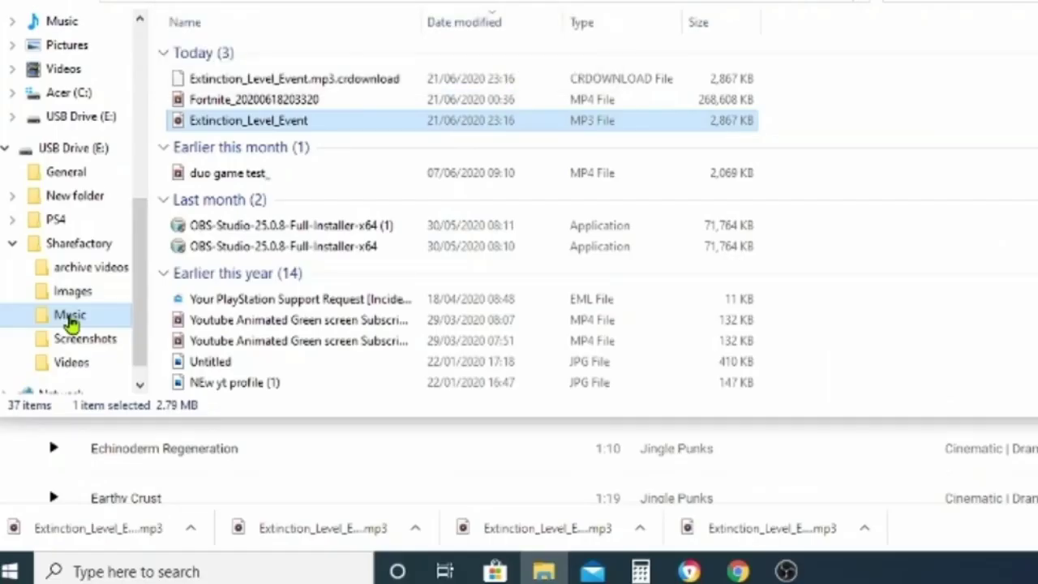
{"action": "left_click", "coordinate": [70, 316]}
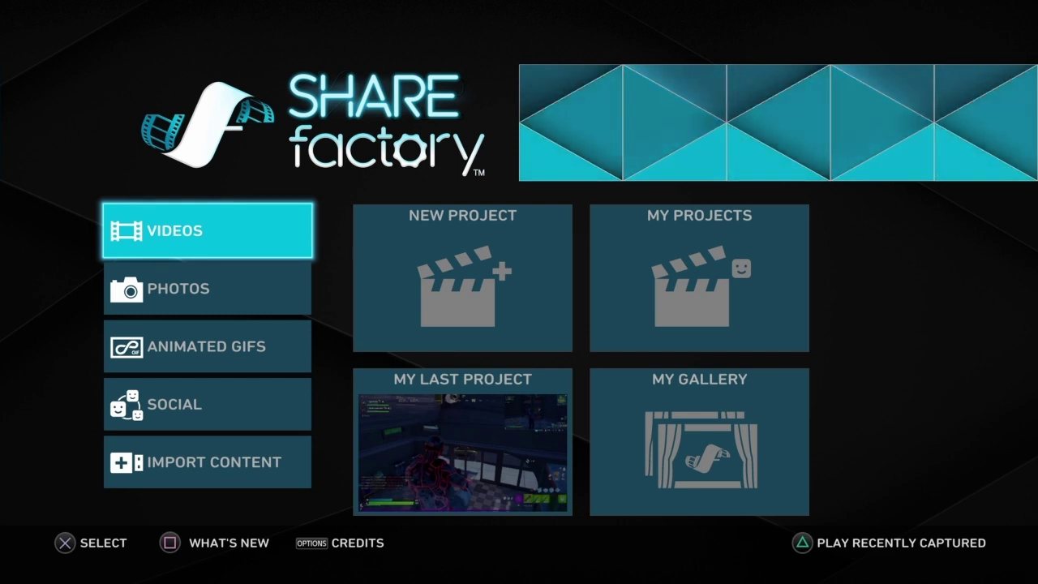
- Import Extinction_Level_Event.mp3 from USB via Import Music, preview it, and return to the menu
{"action": "key", "text": "Down"}
{"action": "key", "text": "Down"}
{"action": "key", "text": "Down"}
{"action": "key", "text": "Down"}
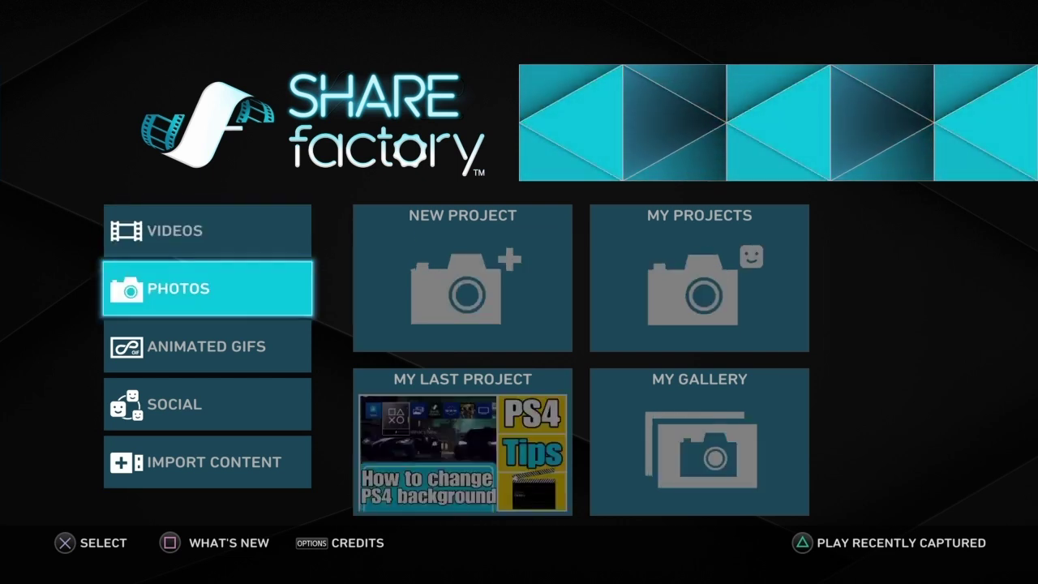
{"action": "key", "text": "Right"}
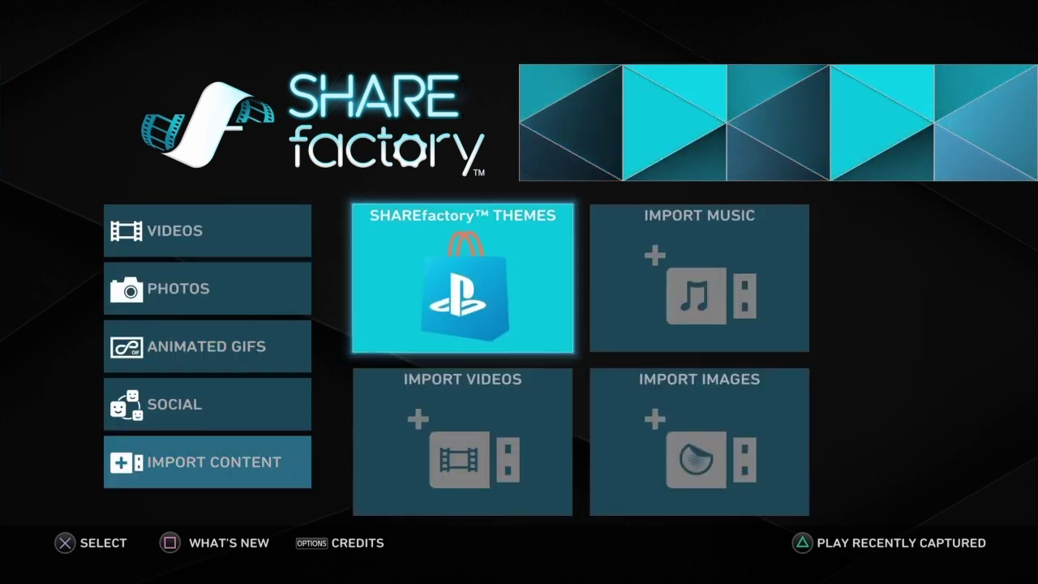
{"action": "key", "text": "Right"}
{"action": "key", "text": "Return"}
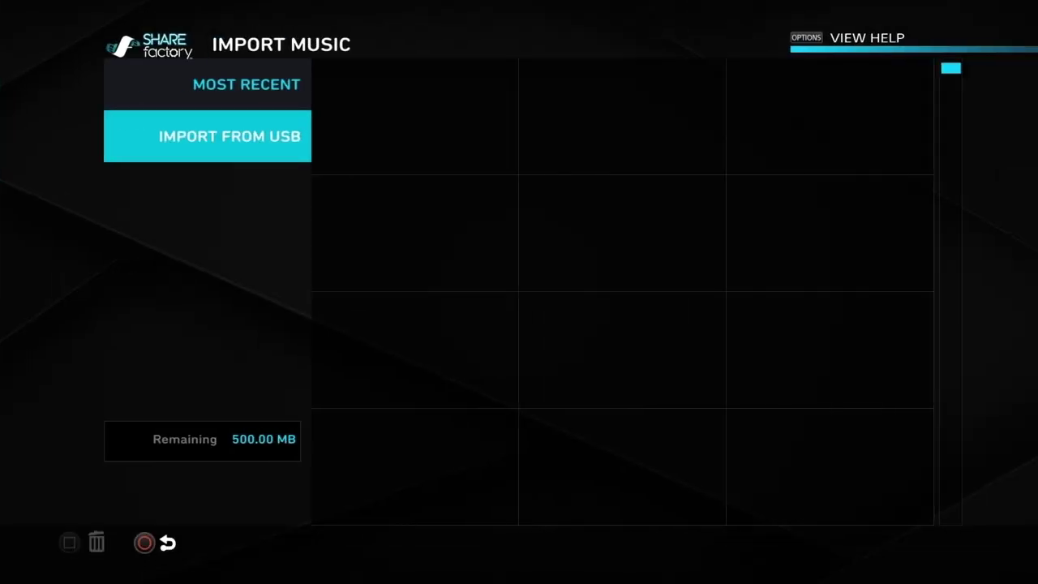
{"action": "key", "text": "Return"}
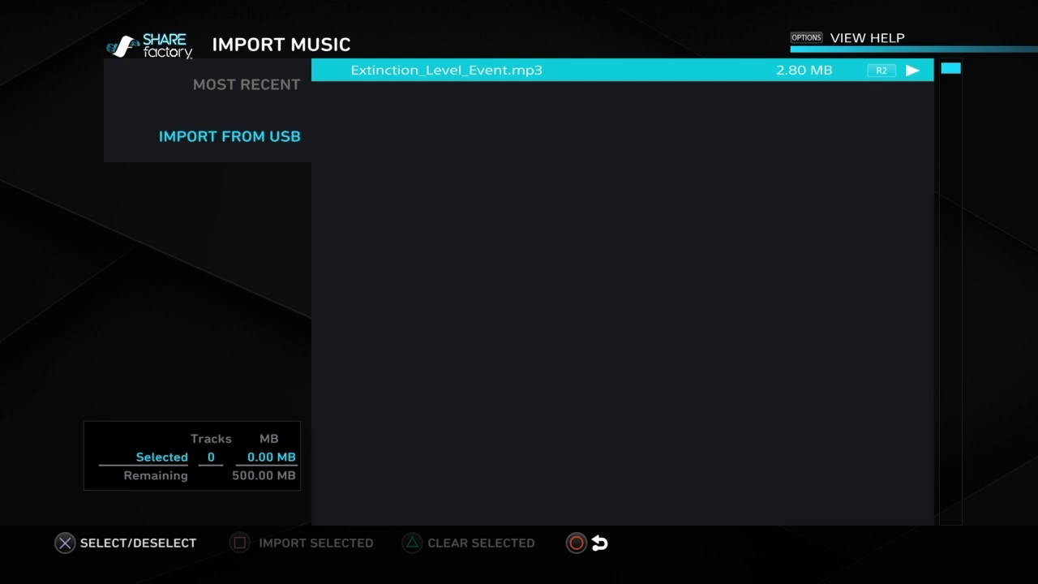
{"action": "key", "text": "Return"}
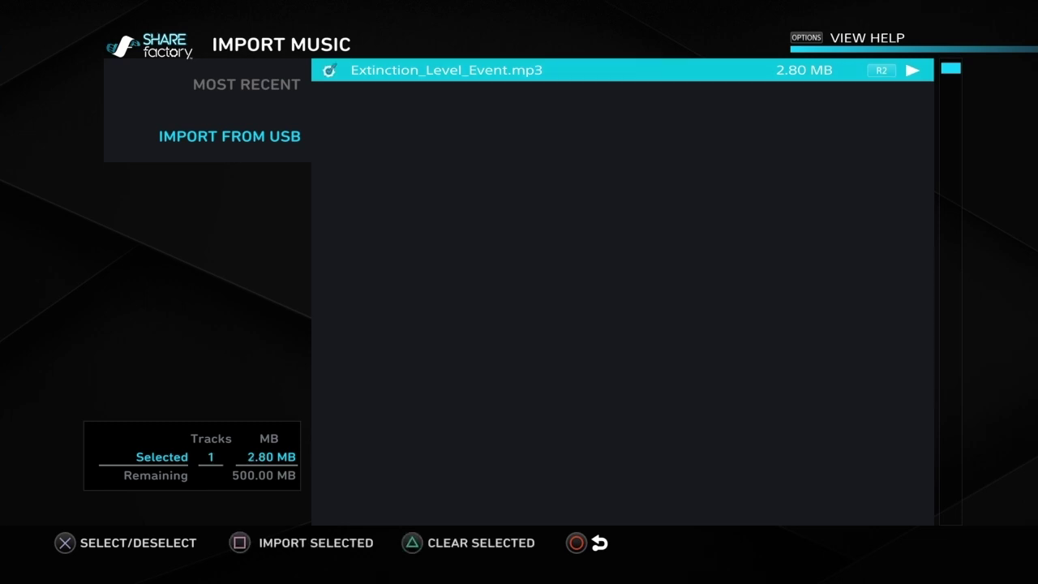
{"action": "key", "text": "s"}
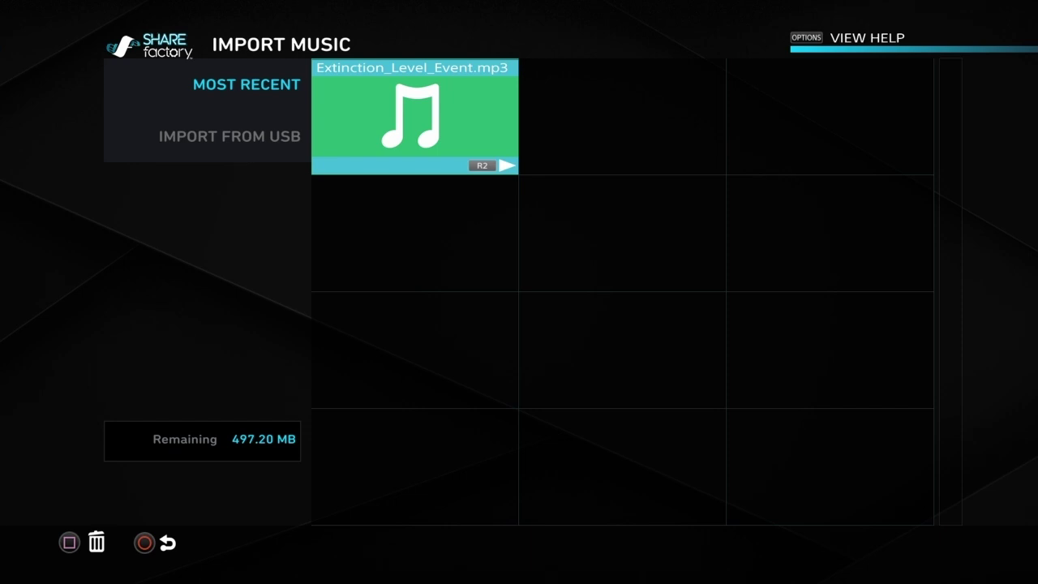
{"action": "key", "text": "space"}
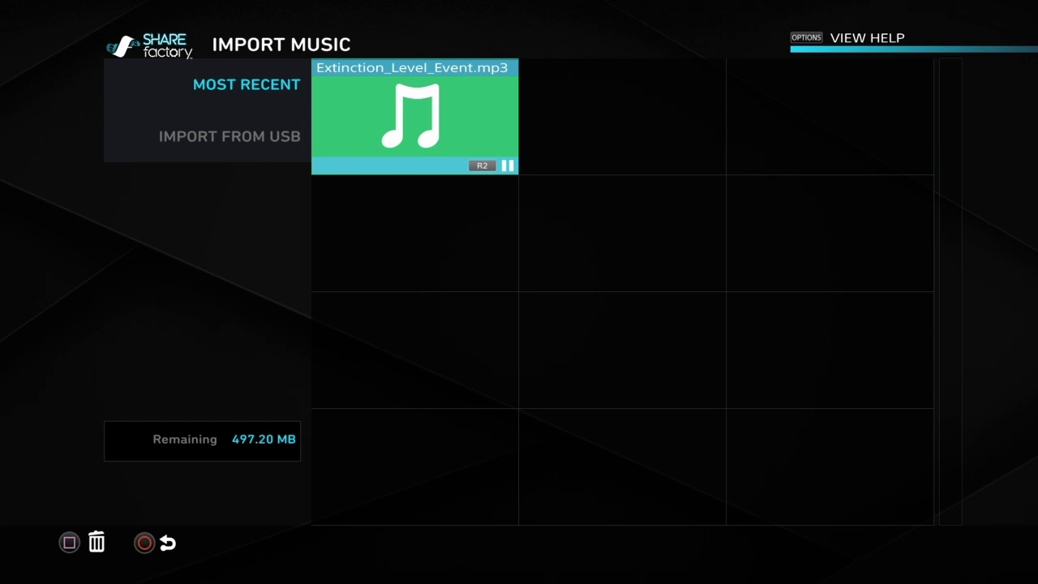
{"action": "key", "text": "Escape"}
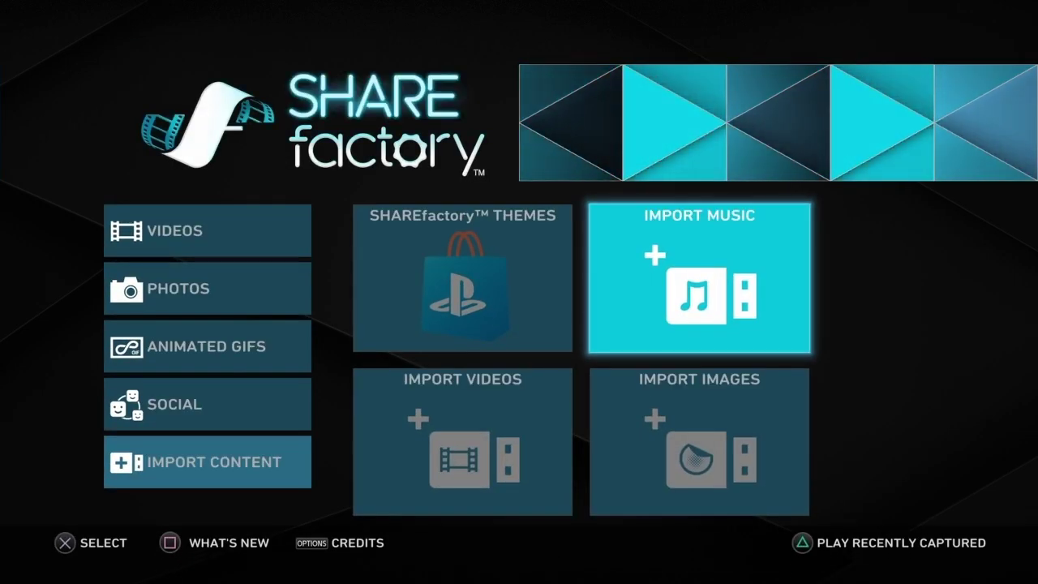
{"action": "key", "text": "Left"}
{"action": "key", "text": "Left"}
- Open the 'short clip' project from My Projects and play back its 1m 50s timeline
{"action": "key", "text": "Up"}
{"action": "key", "text": "Up"}
{"action": "key", "text": "Up"}
{"action": "key", "text": "Up"}
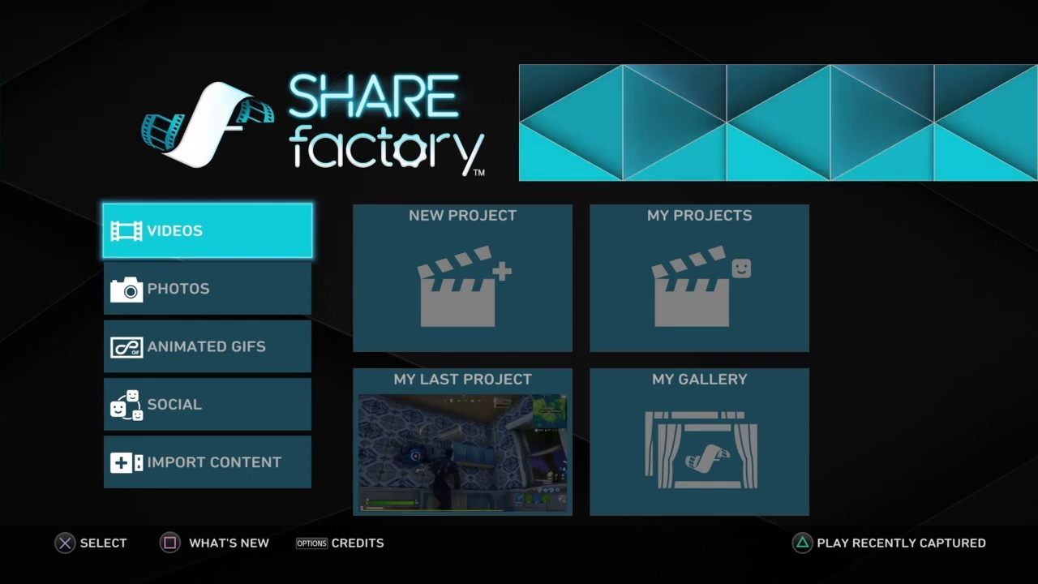
{"action": "key", "text": "Right"}
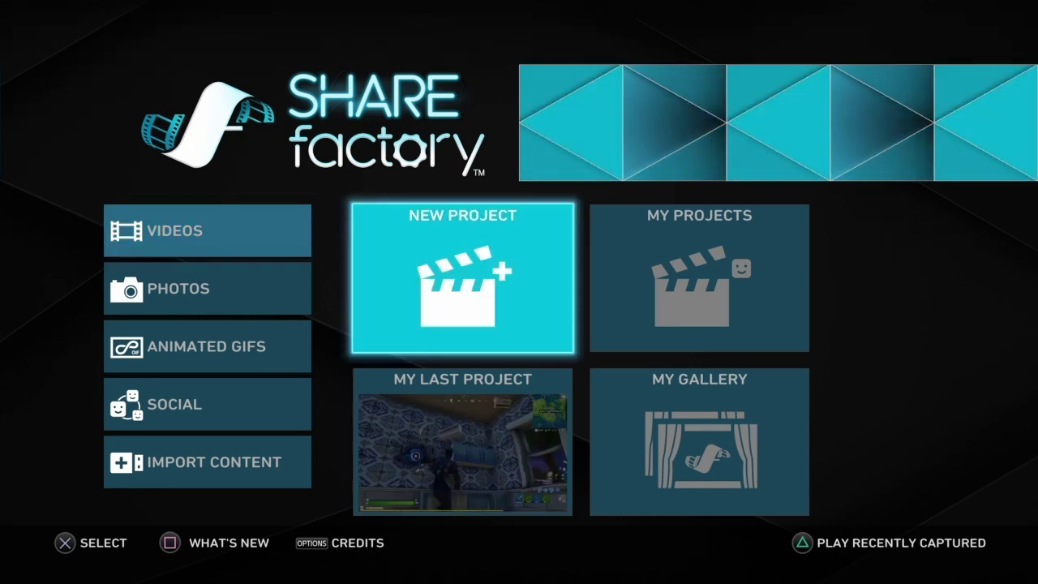
{"action": "key", "text": "Right"}
{"action": "key", "text": "Return"}
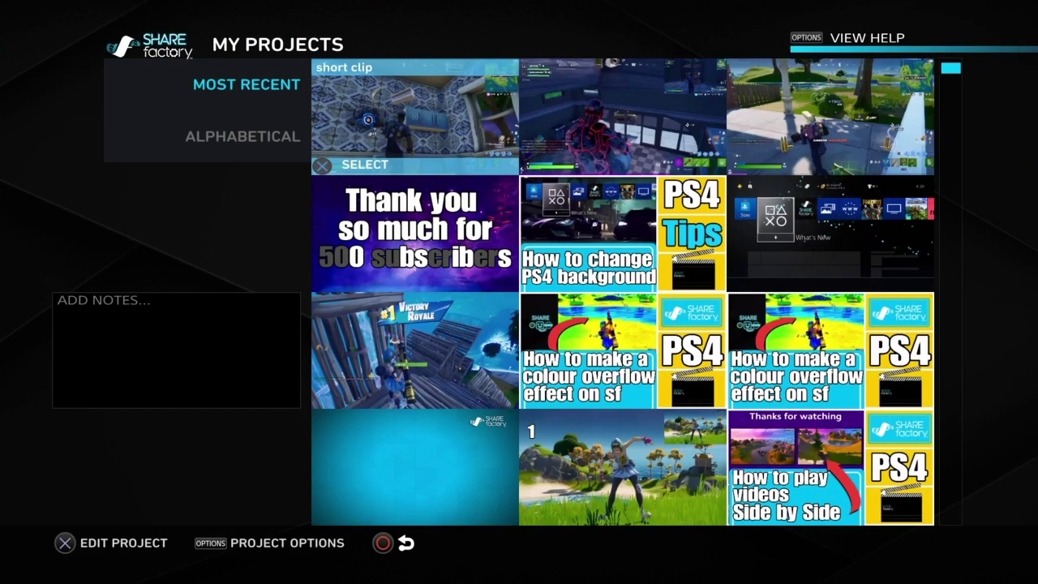
{"action": "key", "text": "Return"}
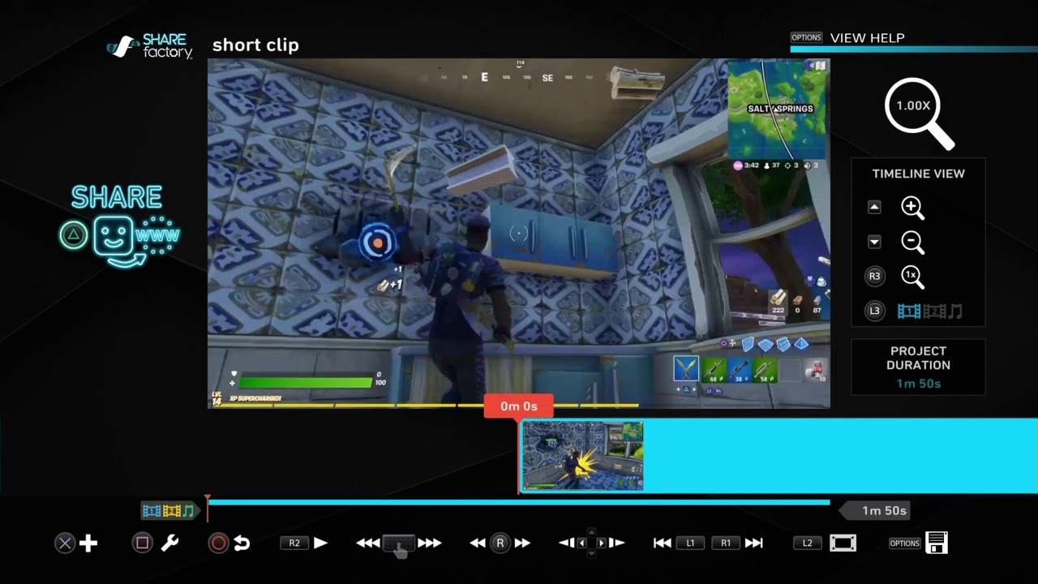
{"action": "key", "text": "space"}
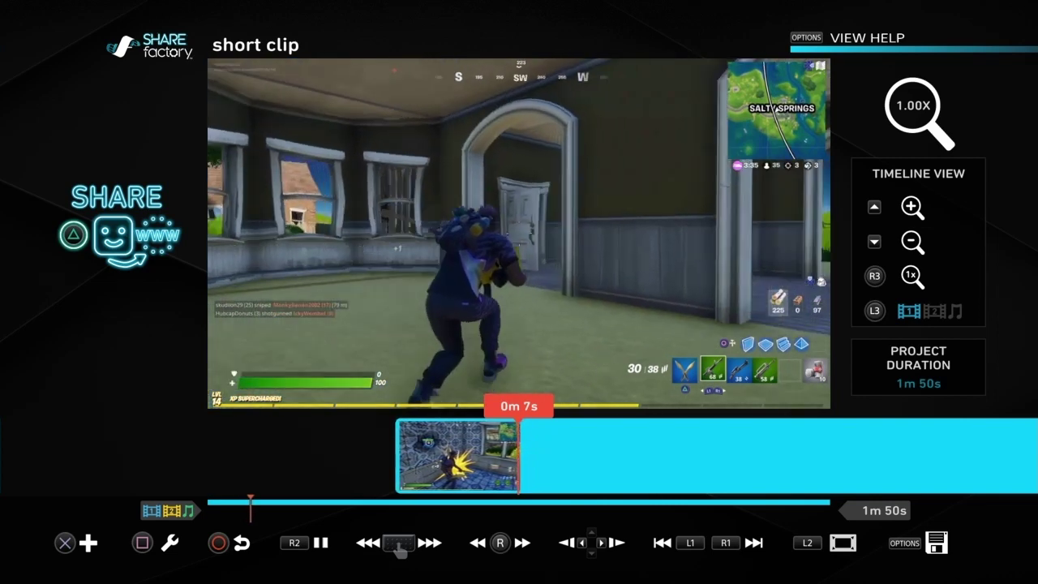
{"action": "key", "text": "space"}
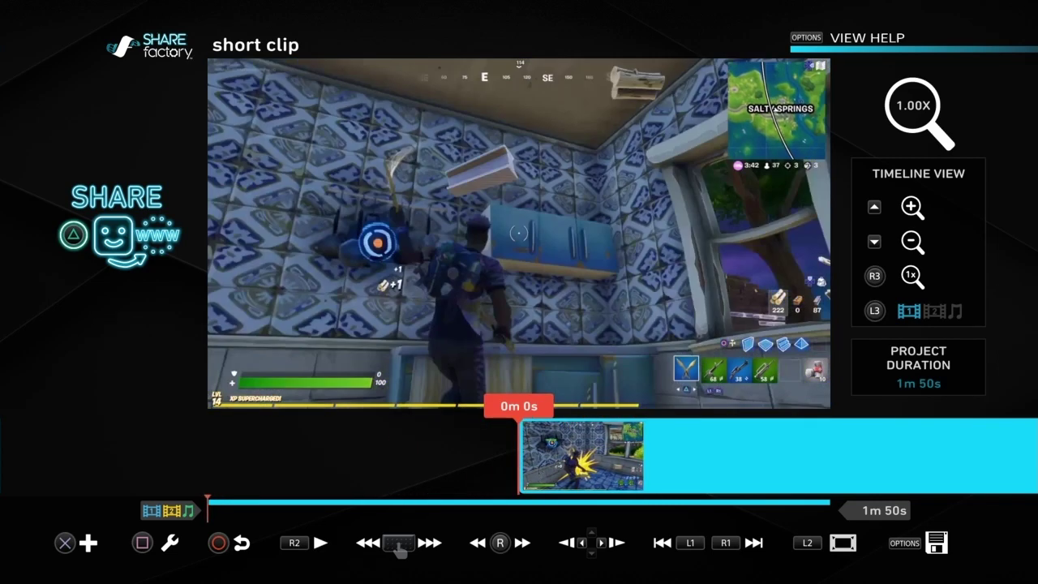
- Add Extinction_Level_Event.mp3 from Most Recent as the project's music and play it
{"action": "key", "text": "Return"}
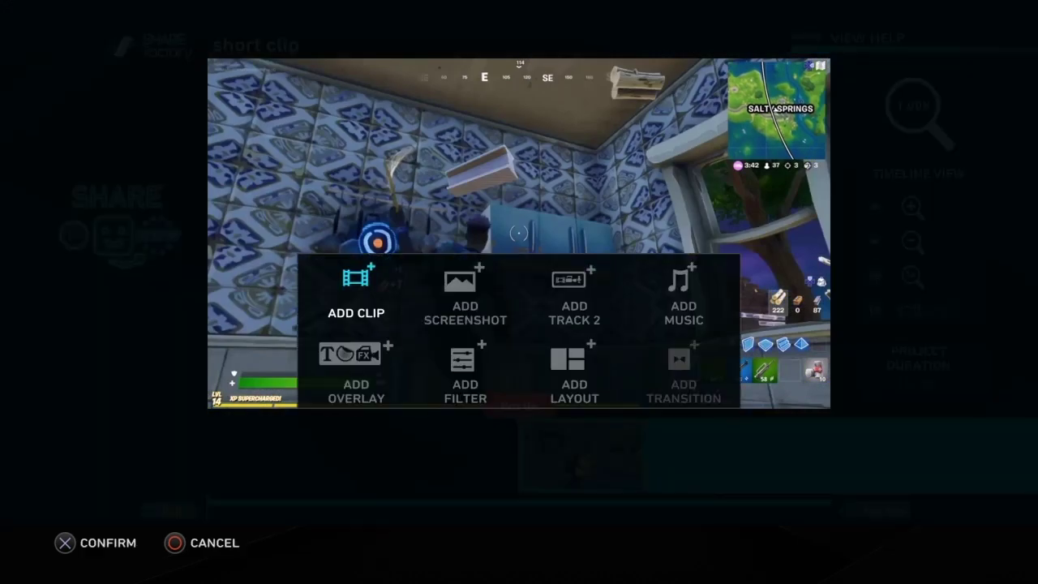
{"action": "key", "text": "Return"}
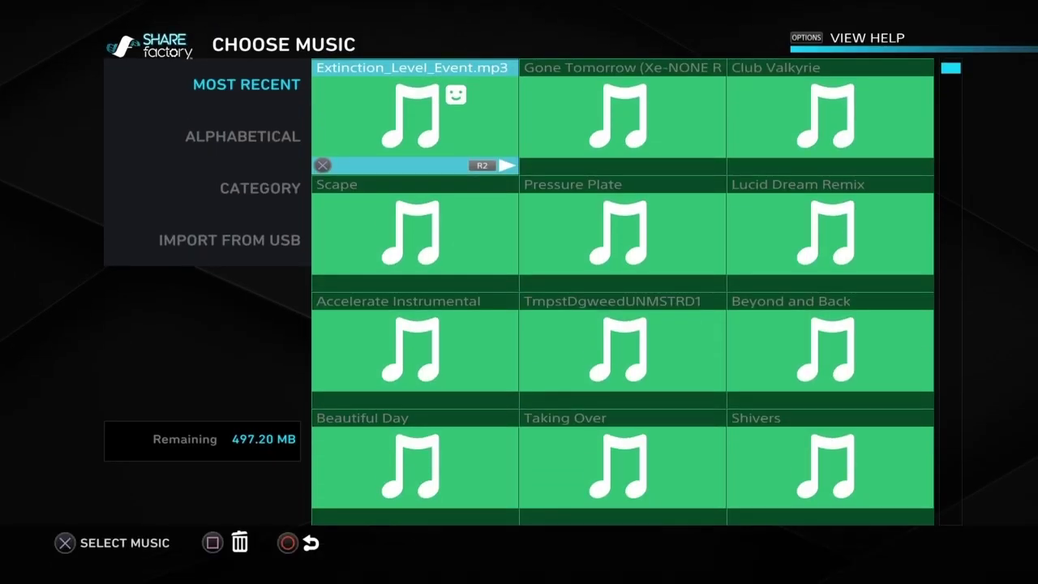
{"action": "key", "text": "Left"}
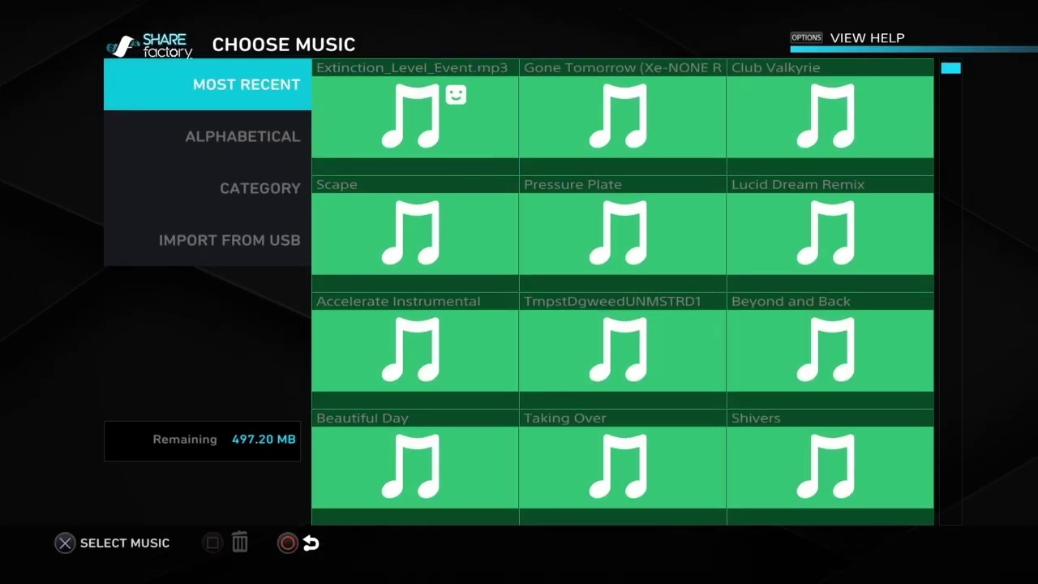
{"action": "key", "text": "Right"}
{"action": "key", "text": "Return"}
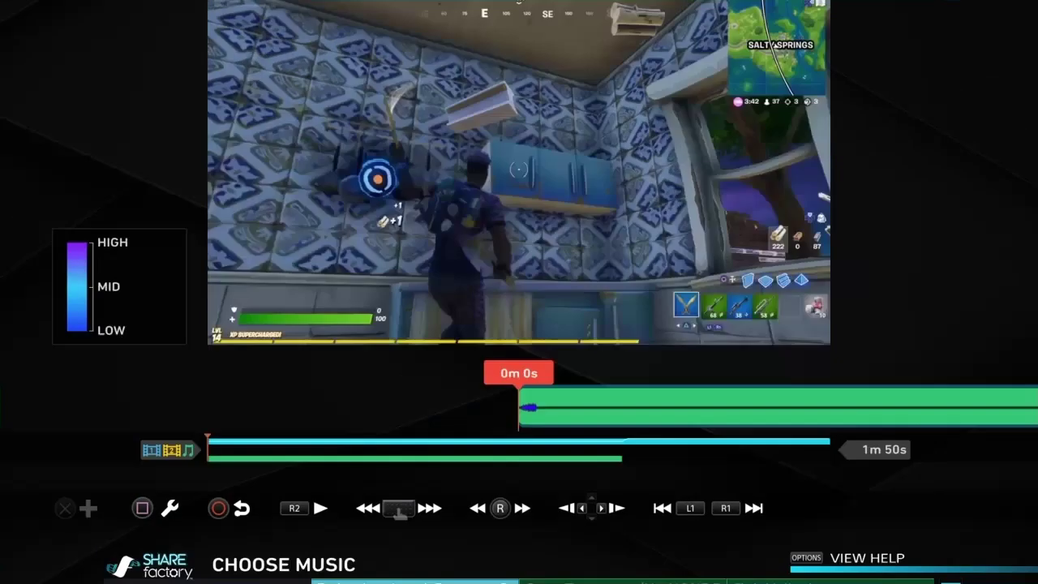
{"action": "key", "text": "space"}
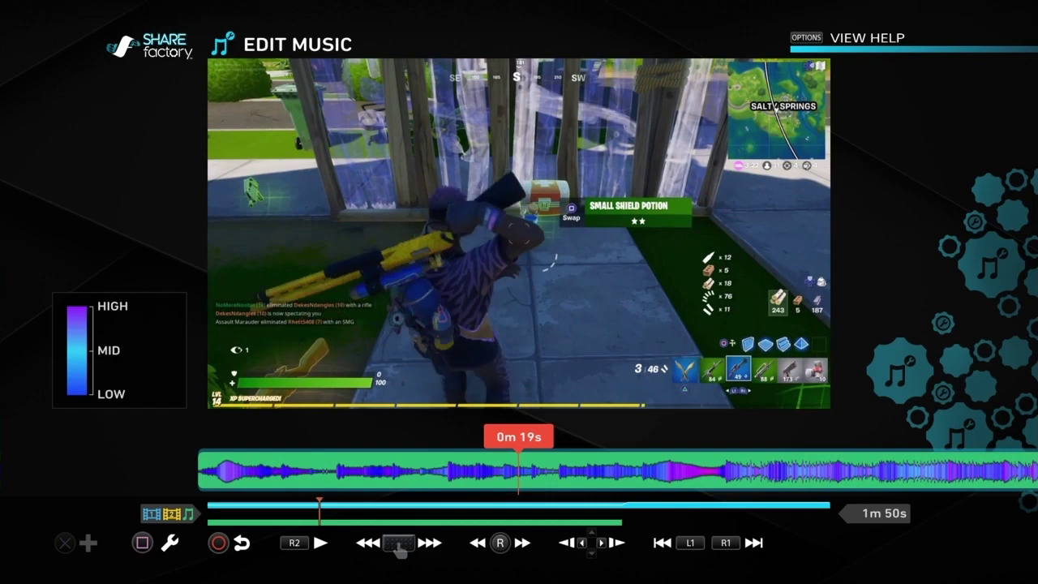
- Move the playhead to 0m 22s and split the music track there
{"action": "key", "text": "Left"}
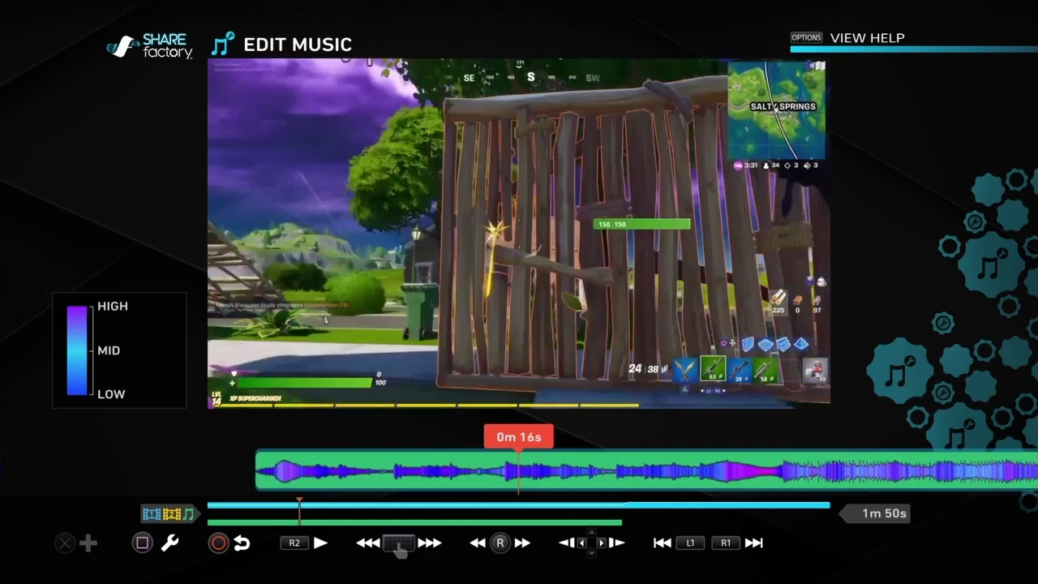
{"action": "key", "text": "Right"}
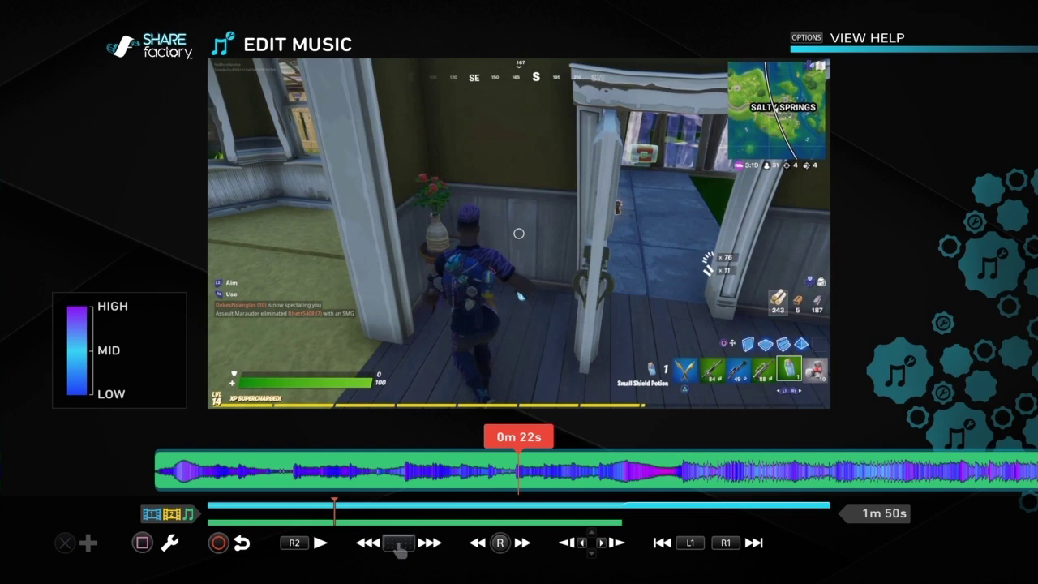
{"action": "key", "text": "Return"}
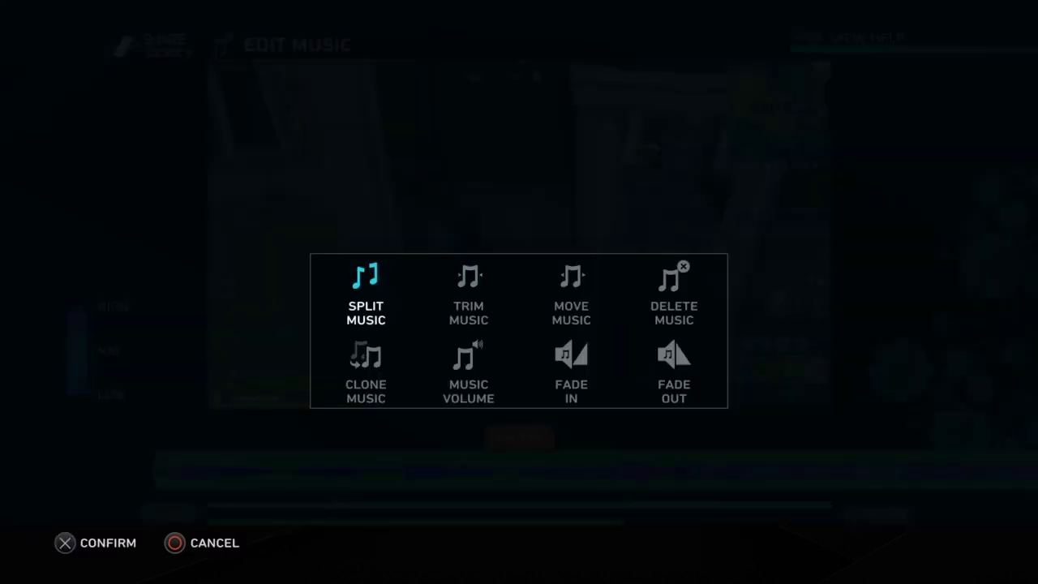
{"action": "key", "text": "Return"}
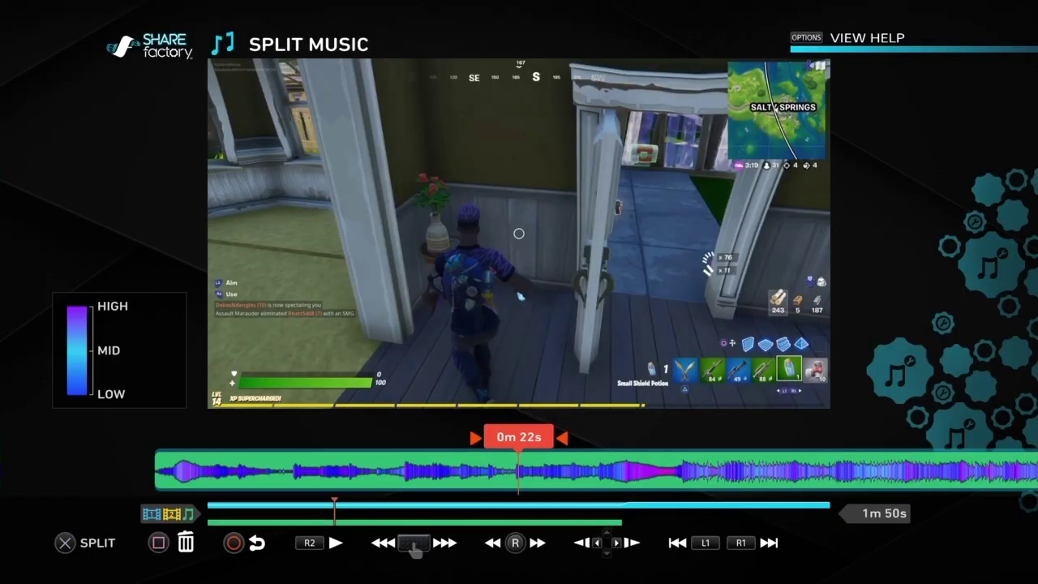
{"action": "key", "text": "Return"}
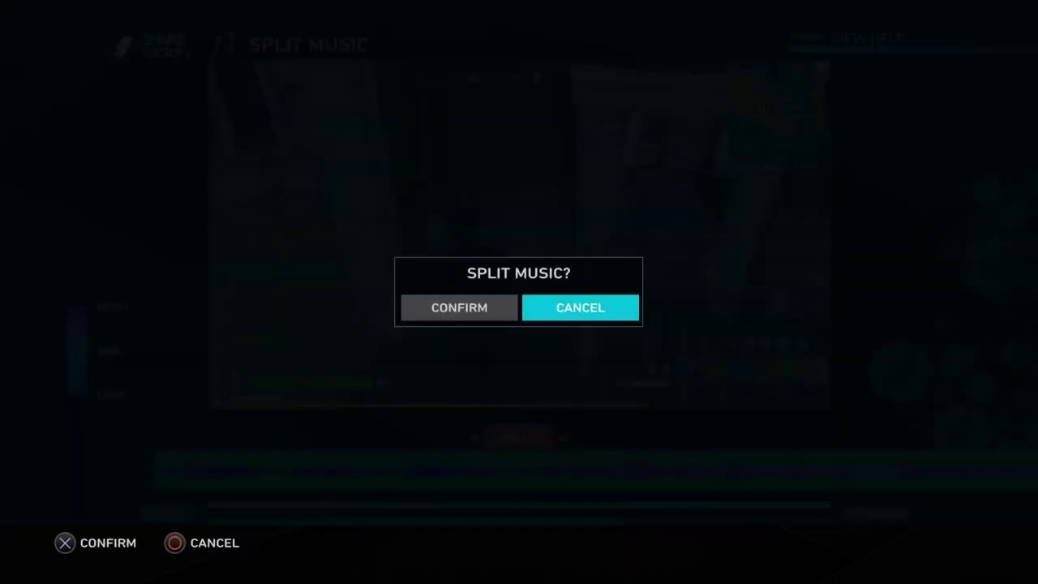
{"action": "key", "text": "Left"}
{"action": "key", "text": "Return"}
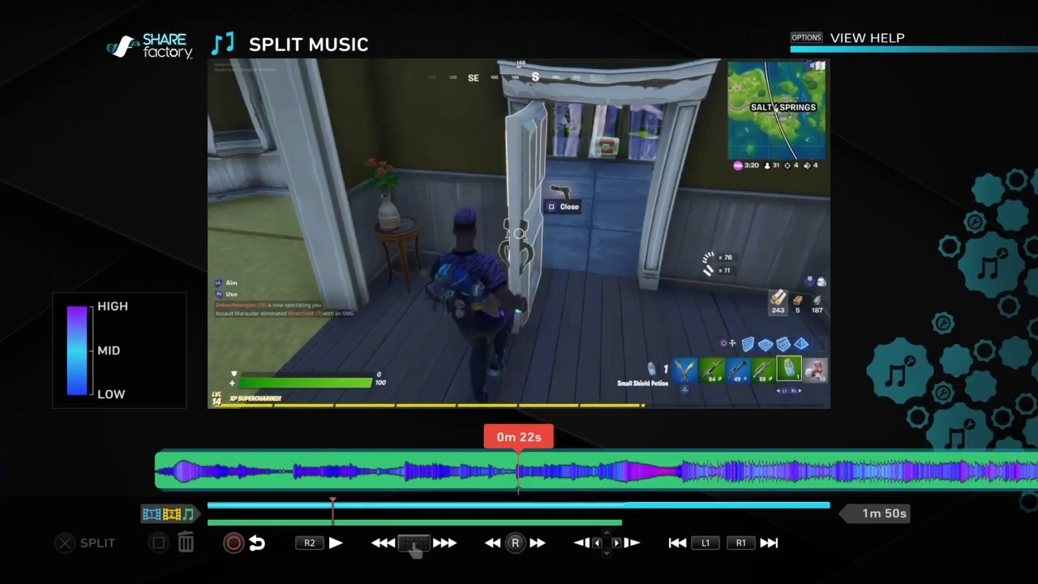
- Delete the music section before the split point
{"action": "key", "text": "Left"}
{"action": "key", "text": "Left"}
{"action": "key", "text": "Left"}
{"action": "key", "text": "Left"}
{"action": "key", "text": "Delete"}
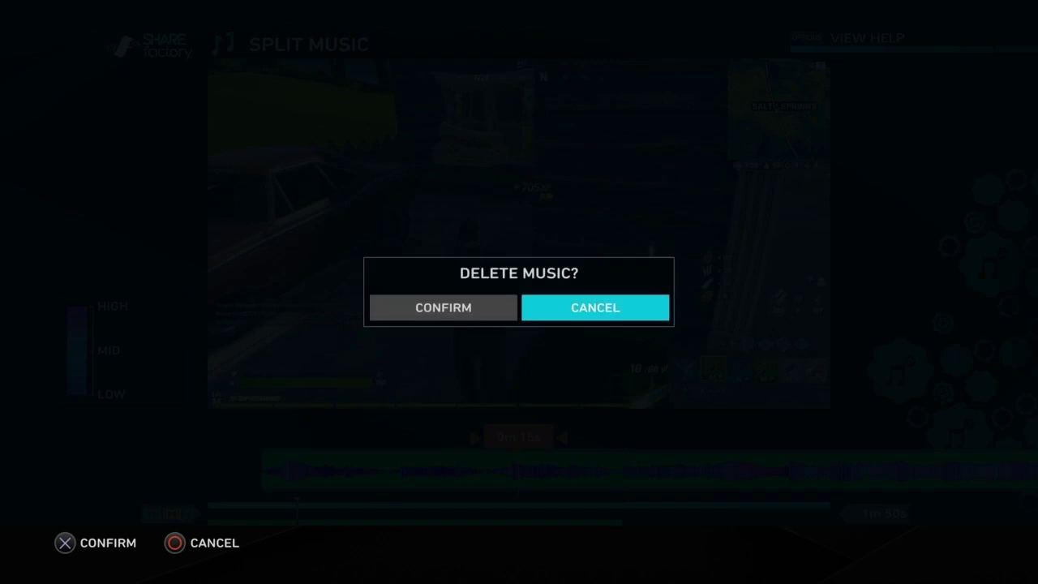
{"action": "key", "text": "Left"}
{"action": "key", "text": "Return"}
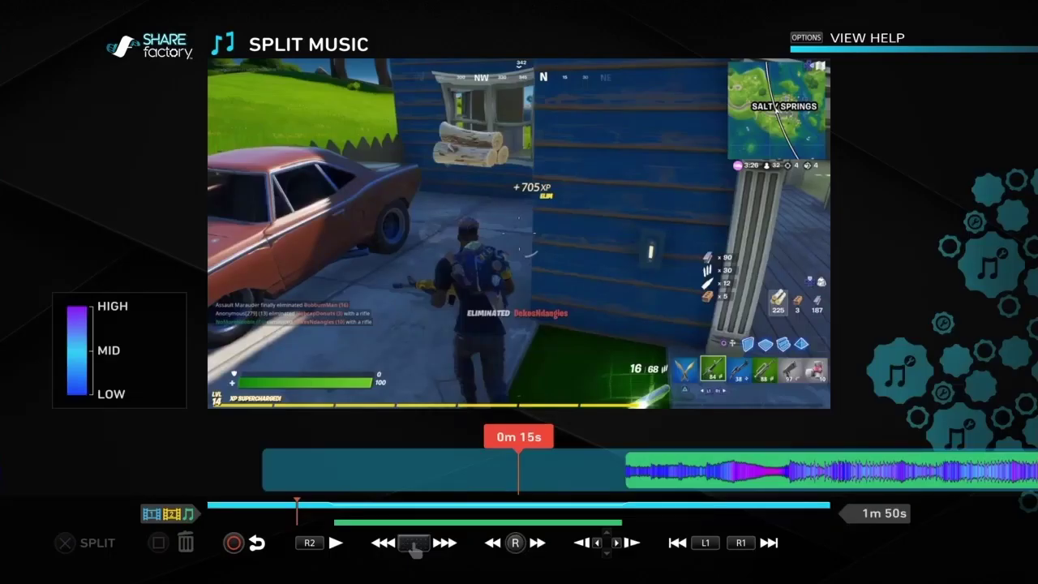
- Preview from 0m 19s, cancel deleting the remaining music, and leave split mode
{"action": "key", "text": "Right"}
{"action": "key", "text": "Right"}
{"action": "key", "text": "Right"}
{"action": "key", "text": "Right"}
{"action": "key", "text": "Right"}
{"action": "key", "text": "Right"}
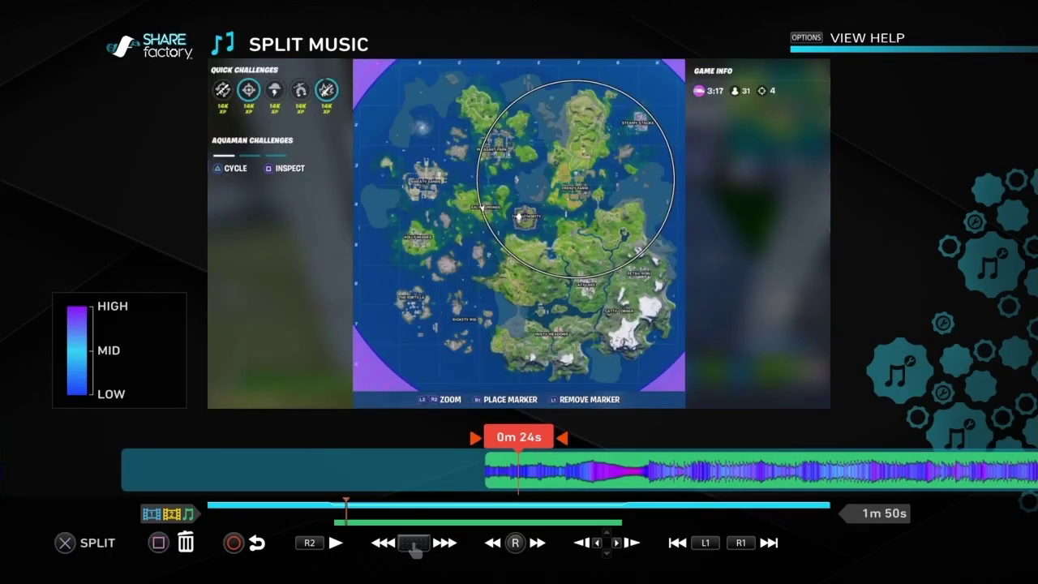
{"action": "key", "text": "Left"}
{"action": "key", "text": "Left"}
{"action": "key", "text": "Left"}
{"action": "key", "text": "Left"}
{"action": "key", "text": "Left"}
{"action": "key", "text": "Left"}
{"action": "key", "text": "Left"}
{"action": "key", "text": "space"}
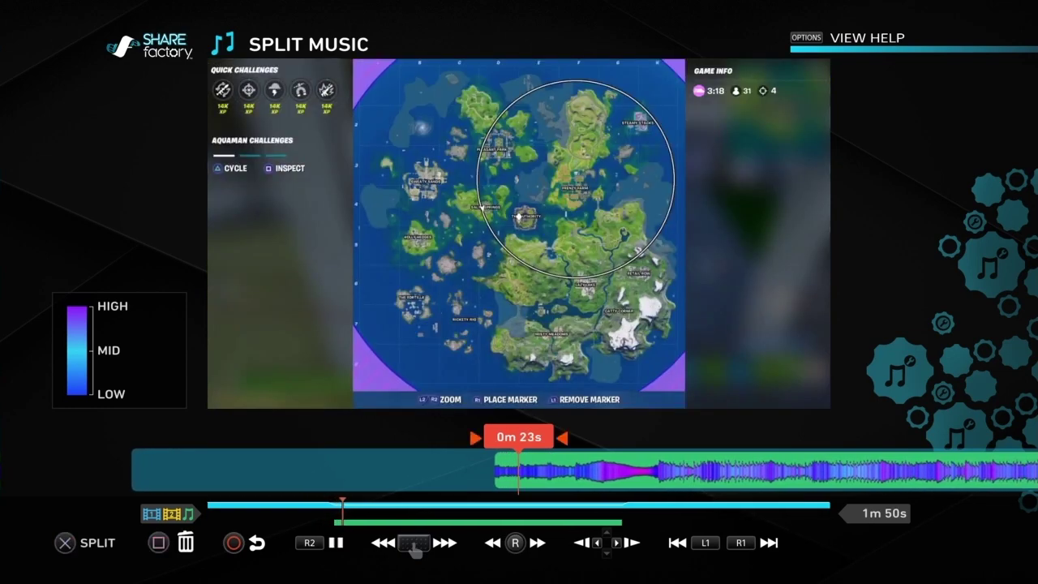
{"action": "key", "text": "space"}
{"action": "key", "text": "Delete"}
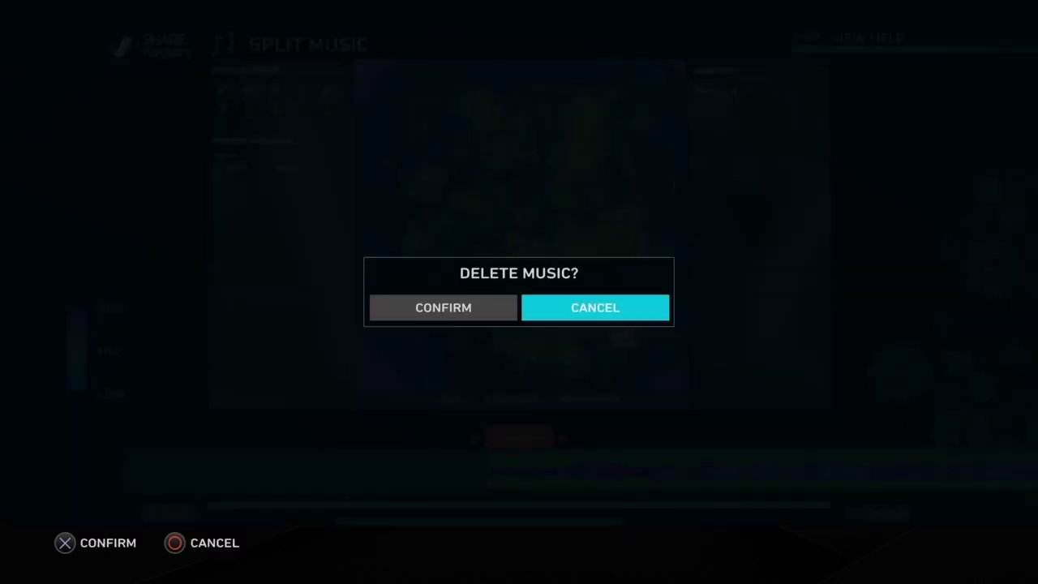
{"action": "key", "text": "Escape"}
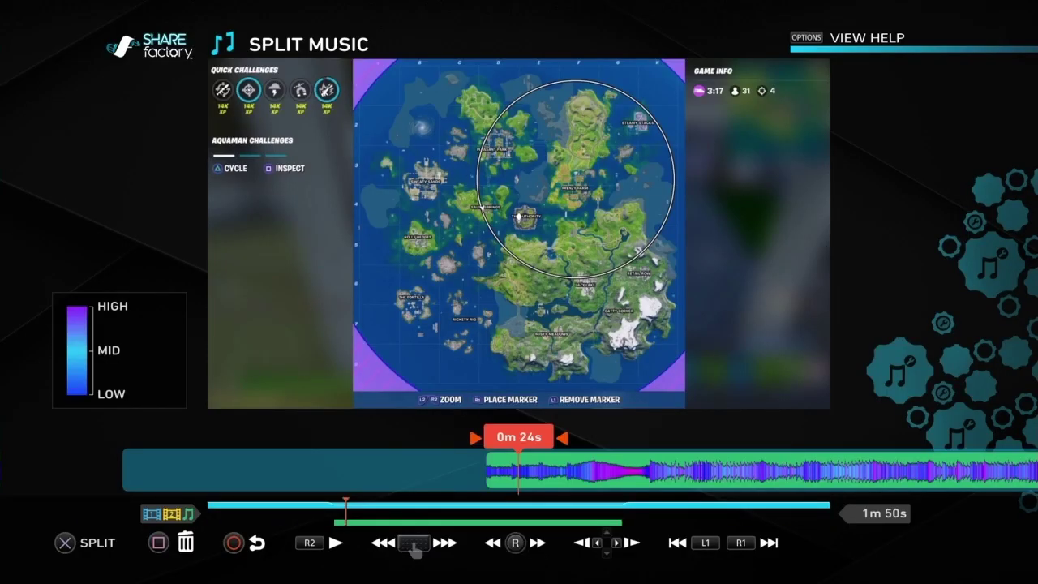
{"action": "key", "text": "Escape"}
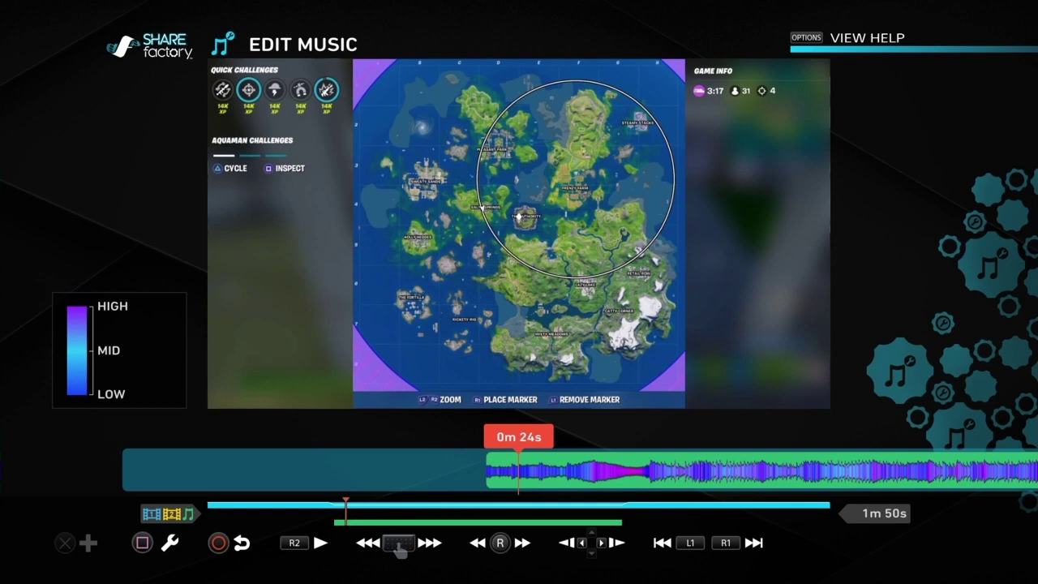
- Use Move Music to shift the track to start at 0m 7s, confirm, and play to check
{"action": "key", "text": "Return"}
{"action": "key", "text": "Right"}
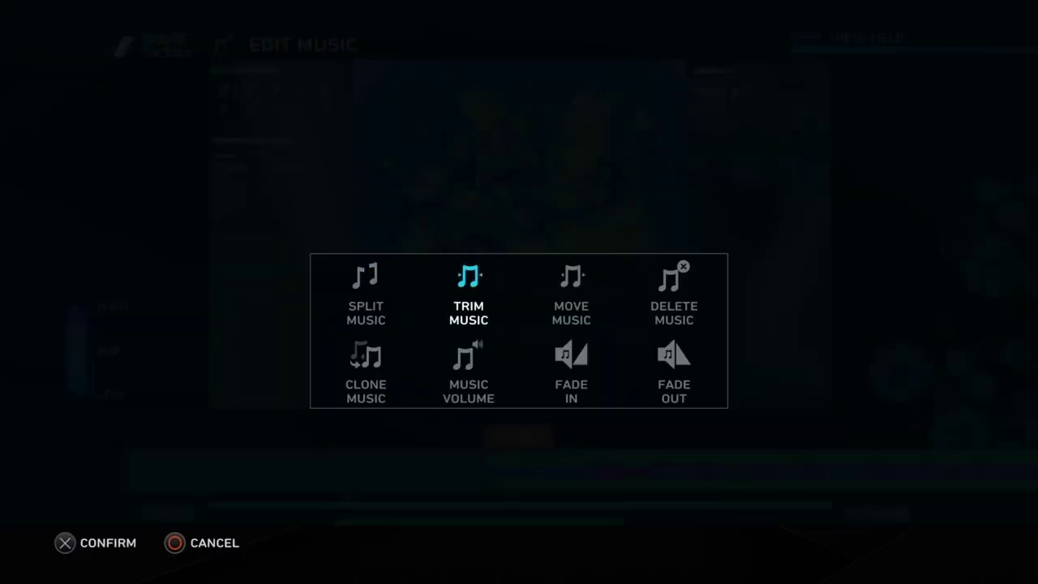
{"action": "key", "text": "Right"}
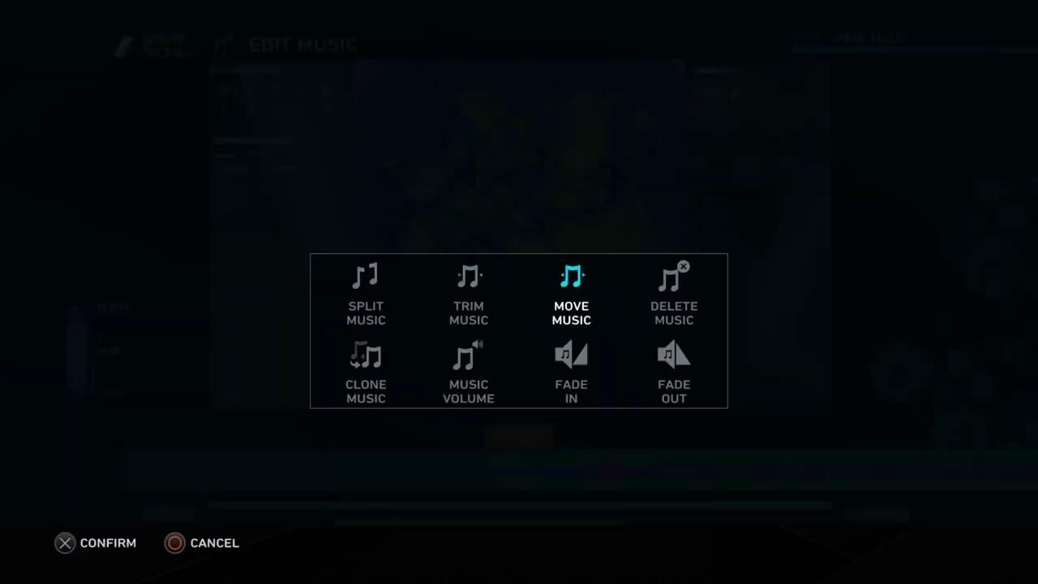
{"action": "key", "text": "Return"}
{"action": "key", "text": "Left"}
{"action": "key", "text": "Left"}
{"action": "key", "text": "Left"}
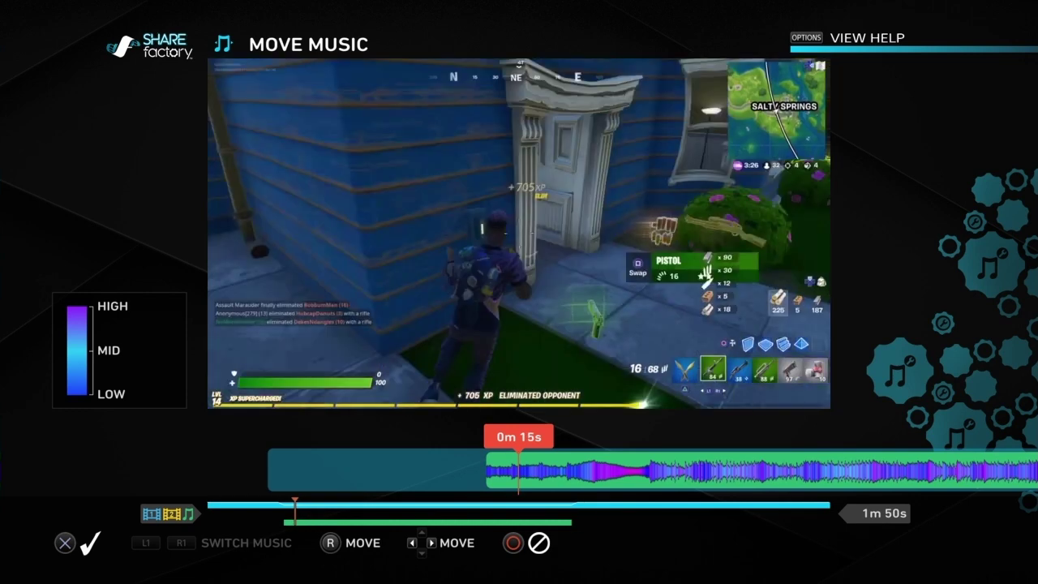
{"action": "key", "text": "Right"}
{"action": "key", "text": "Right"}
{"action": "key", "text": "Left"}
{"action": "key", "text": "Left"}
{"action": "key", "text": "Left"}
{"action": "key", "text": "Left"}
{"action": "key", "text": "Left"}
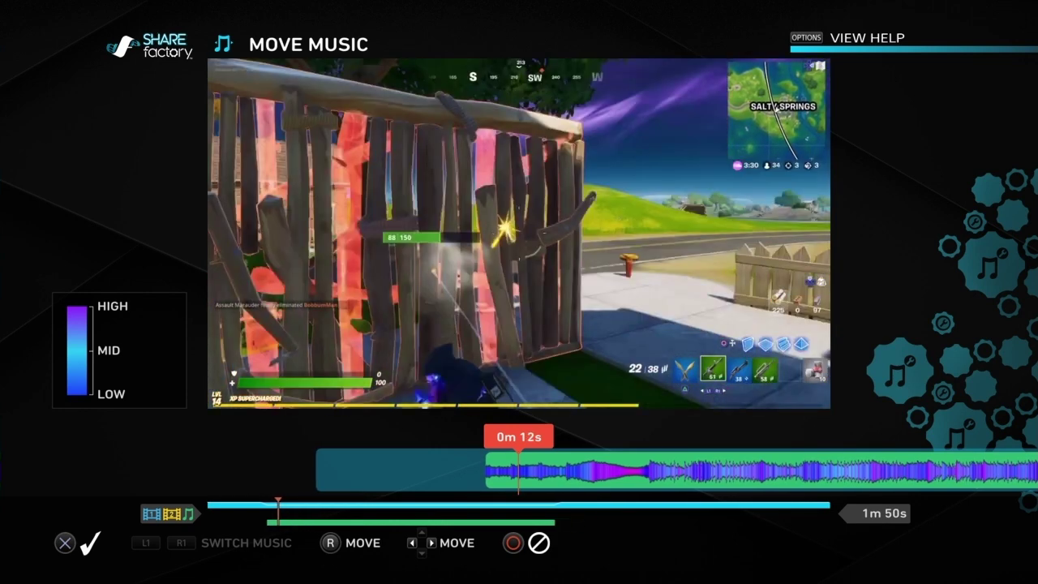
{"action": "key", "text": "Left"}
{"action": "key", "text": "Left"}
{"action": "key", "text": "Left"}
{"action": "key", "text": "Left"}
{"action": "key", "text": "Left"}
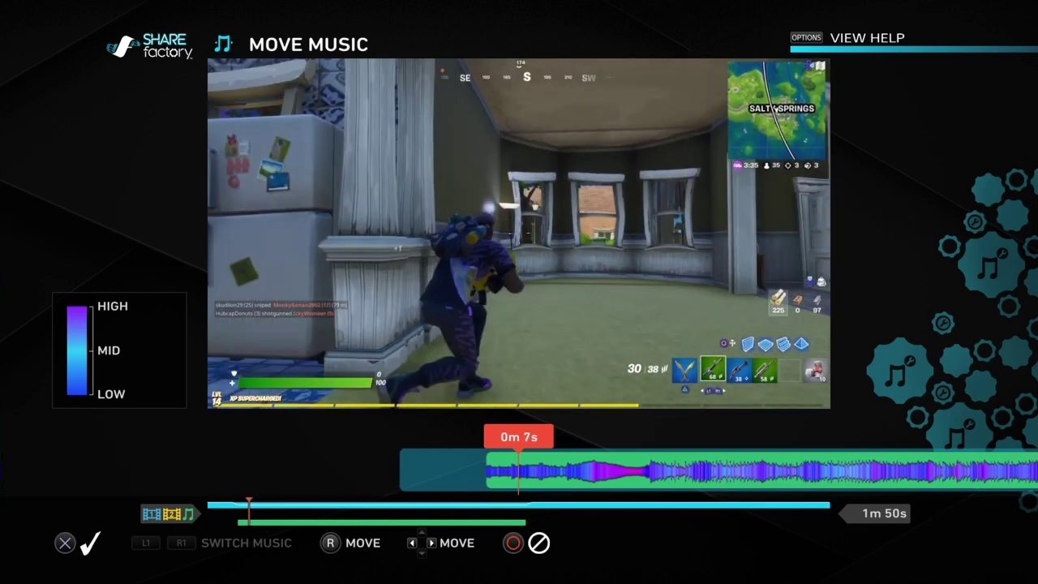
{"action": "key", "text": "Return"}
{"action": "key", "text": "space"}
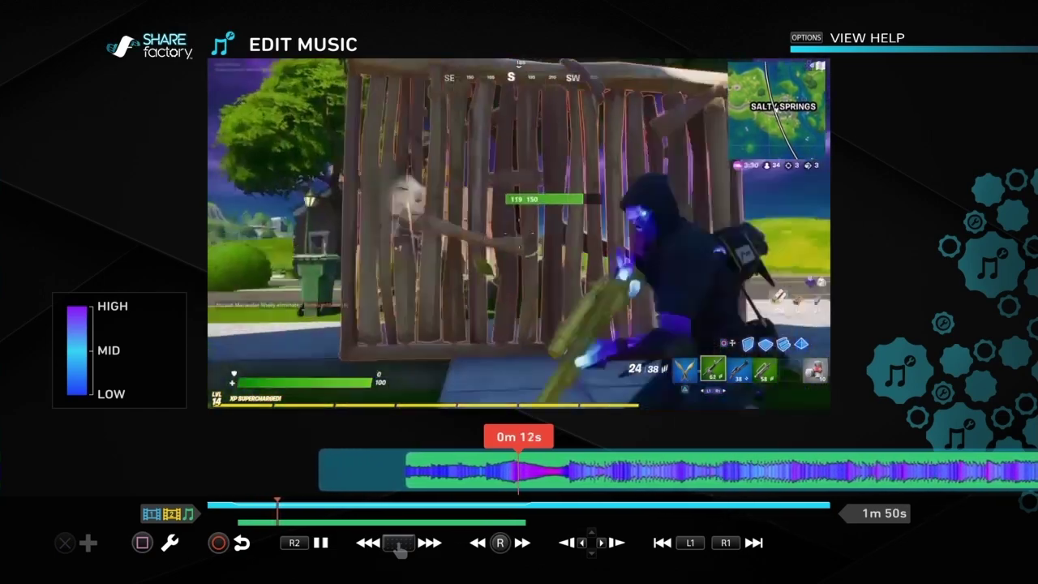
- Pause the preview at 0m 14s and start a music fade-in lasting about 3.4 seconds
{"action": "key", "text": "space"}
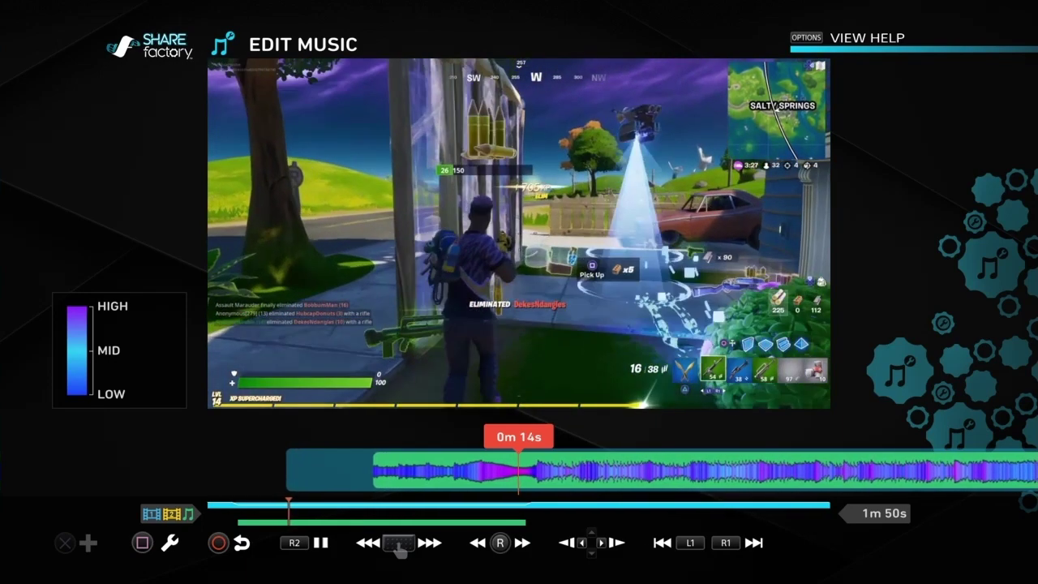
{"action": "key", "text": "Return"}
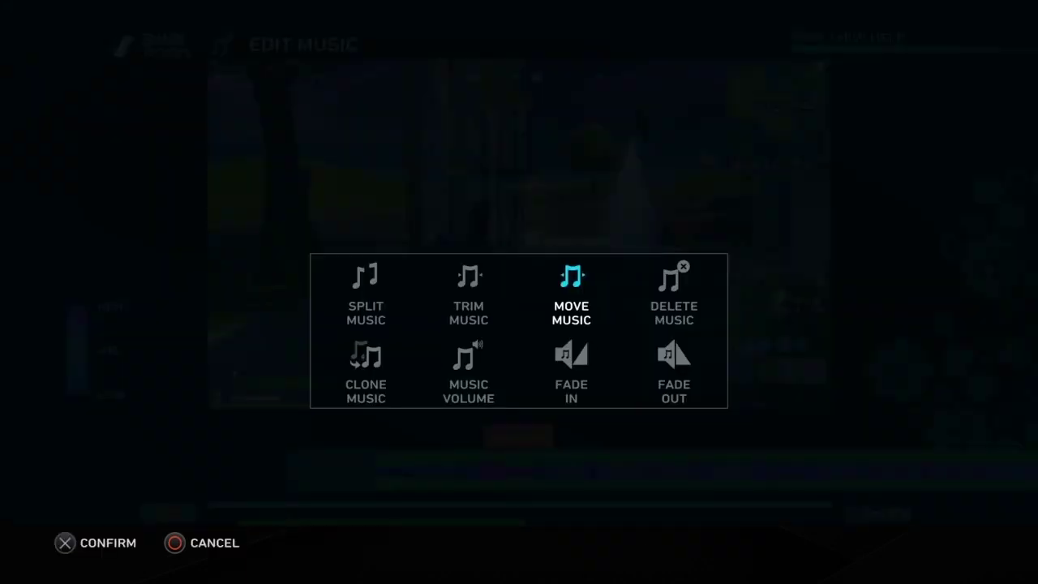
{"action": "key", "text": "Return"}
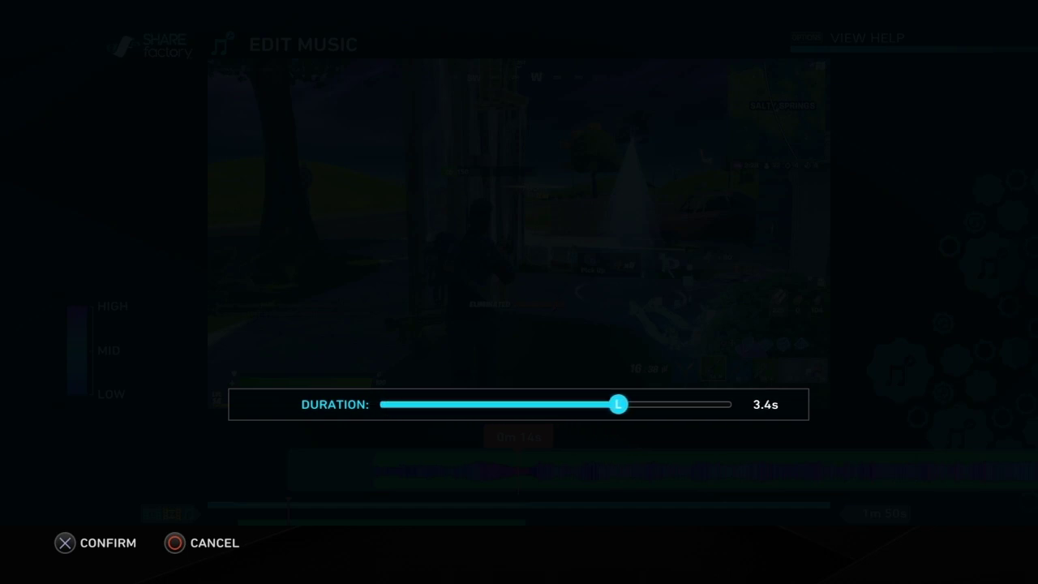
- Apply the 3.4-second fade-in and preview the start of the music
{"action": "key", "text": "Return"}
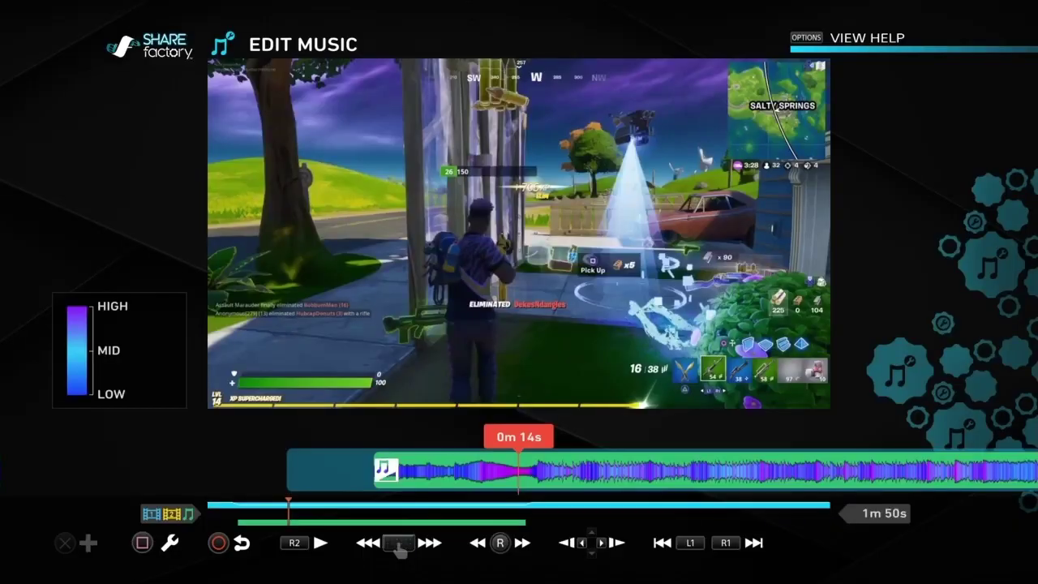
{"action": "key", "text": "Left"}
{"action": "key", "text": "space"}
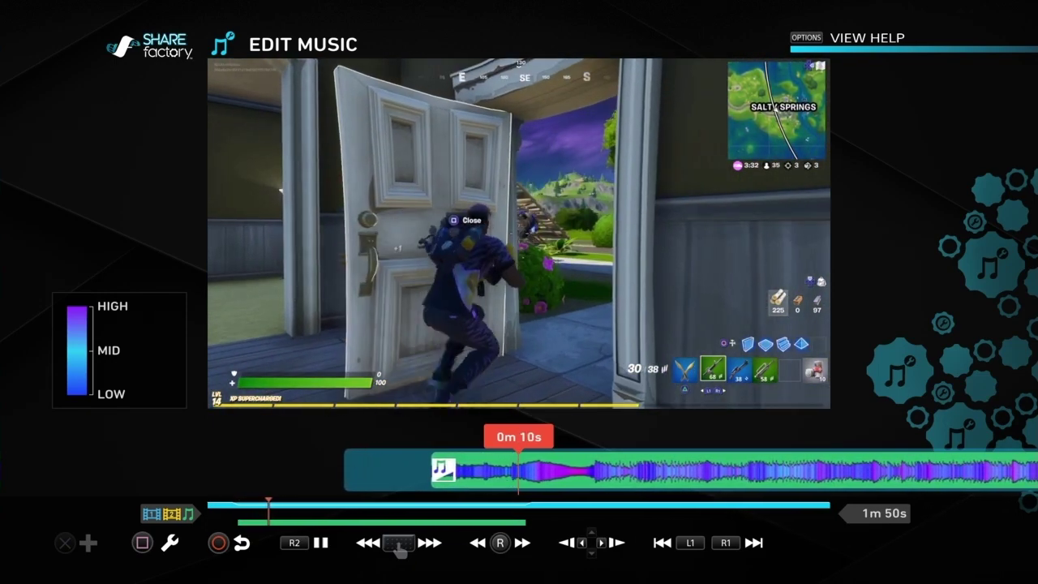
{"action": "key", "text": "space"}
- Preview the end of the music, then rewind the playhead to 0m 38s
{"action": "key", "text": "Right"}
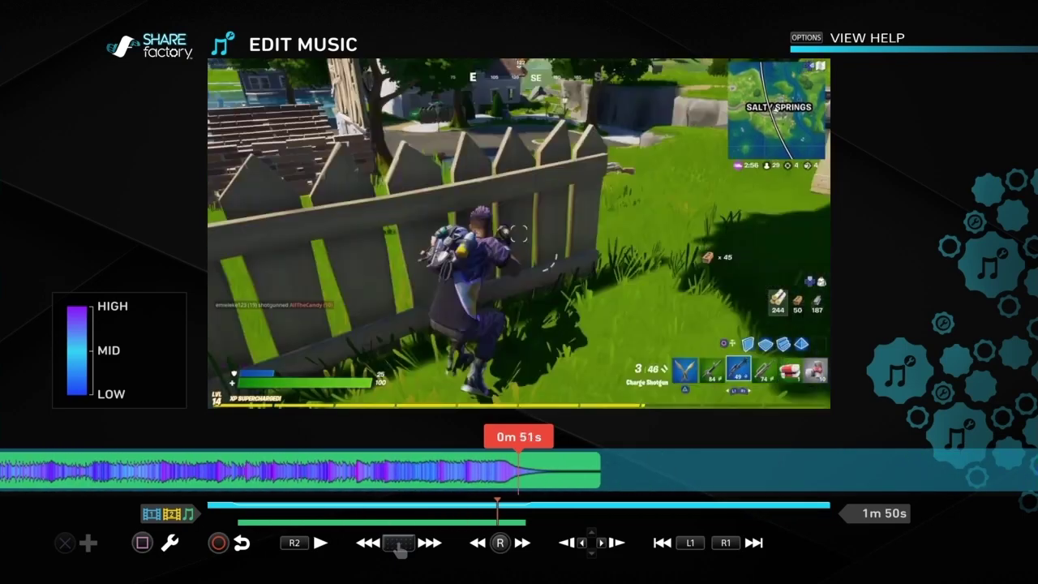
{"action": "key", "text": "space"}
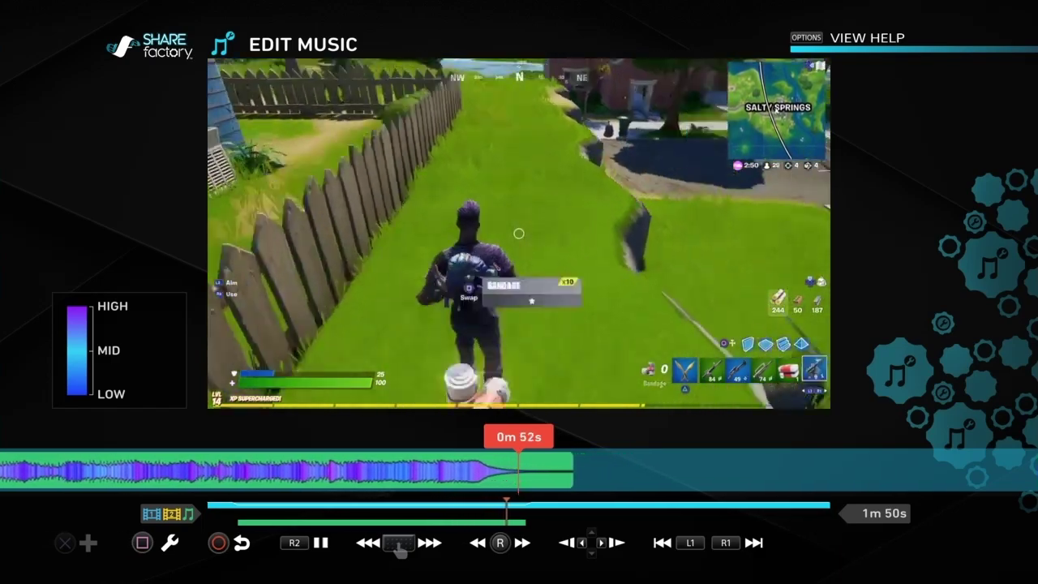
{"action": "key", "text": "Left"}
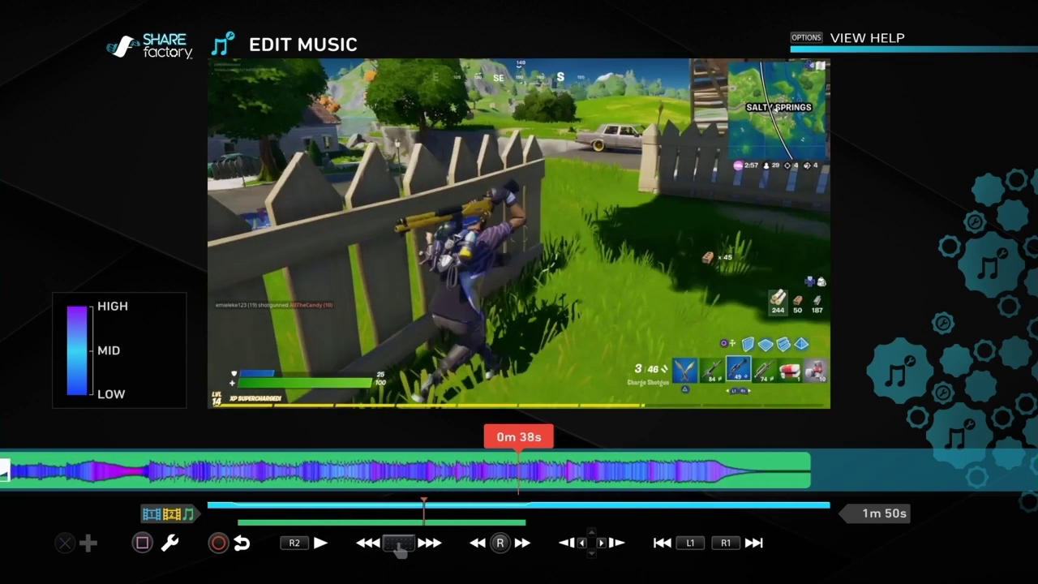
{"action": "key", "text": "Return"}
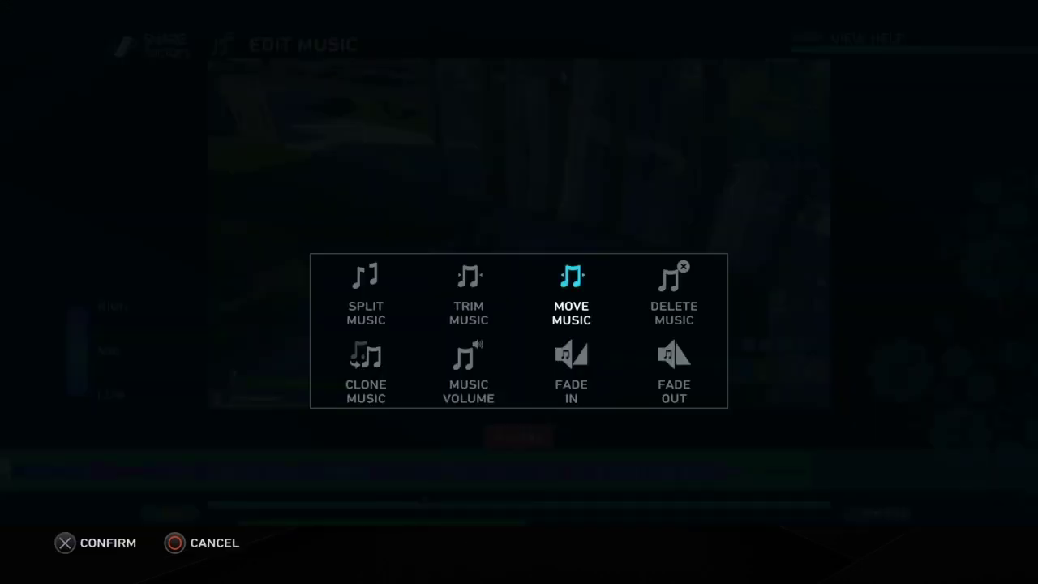
- Split the music at the 0m 38s playhead and delete the later piece
{"action": "key", "text": "Return"}
{"action": "key", "text": "Return"}
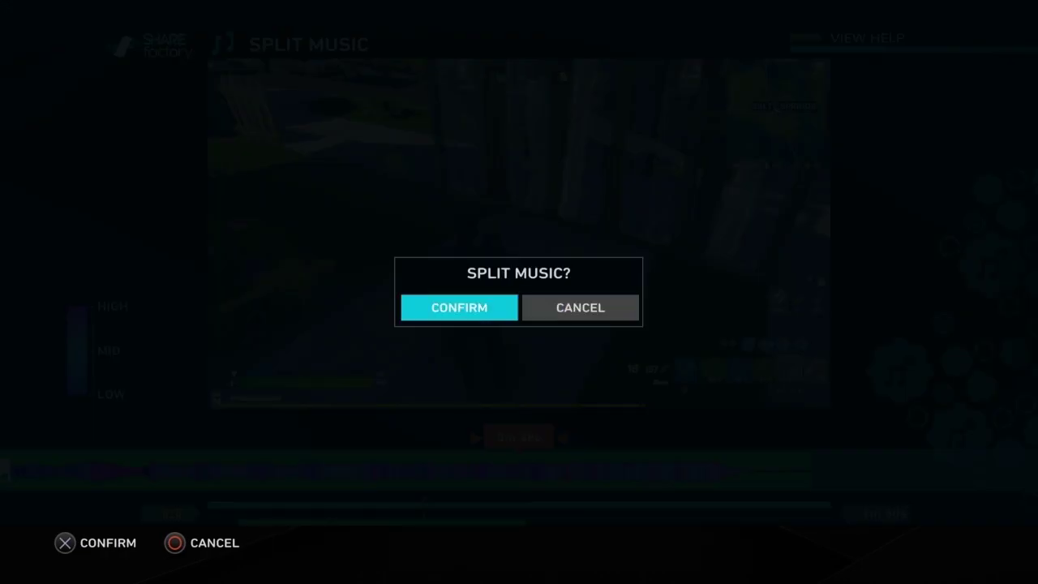
{"action": "key", "text": "Return"}
{"action": "key", "text": "Delete"}
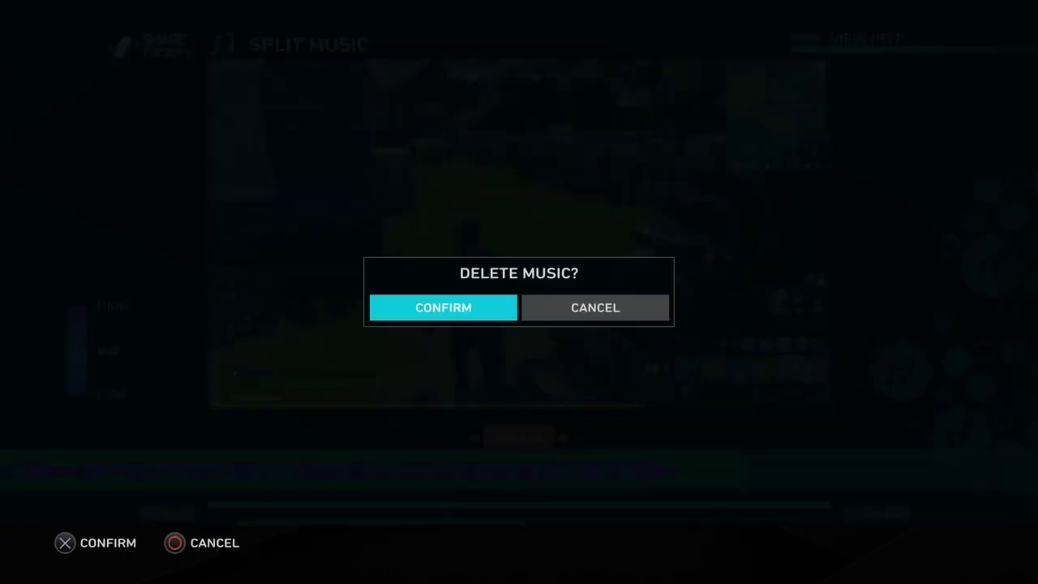
{"action": "key", "text": "Return"}
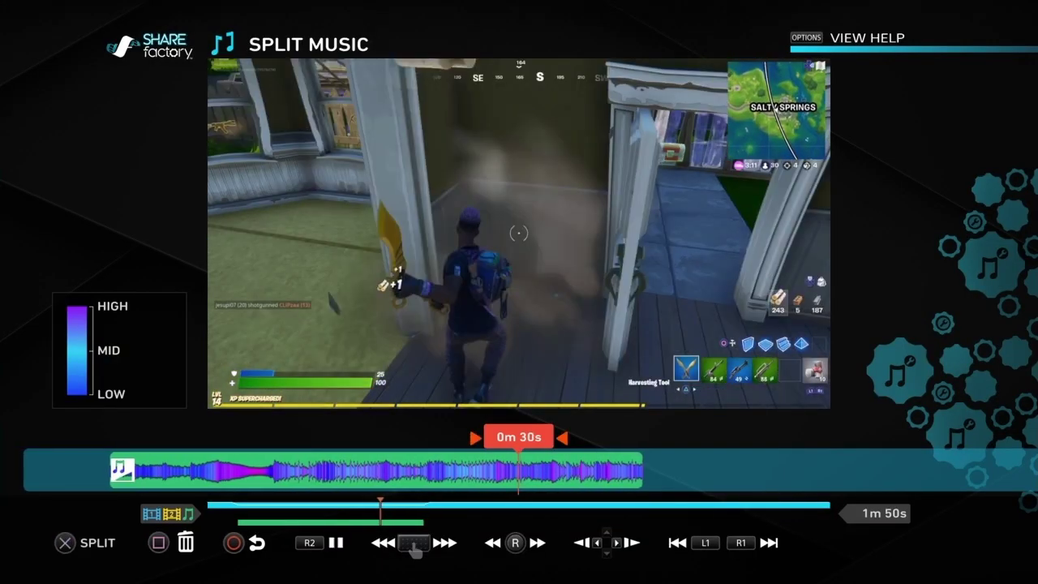
- Preview the trimmed music around the split point, then cancel the Delete Music? prompt
{"action": "key", "text": "space"}
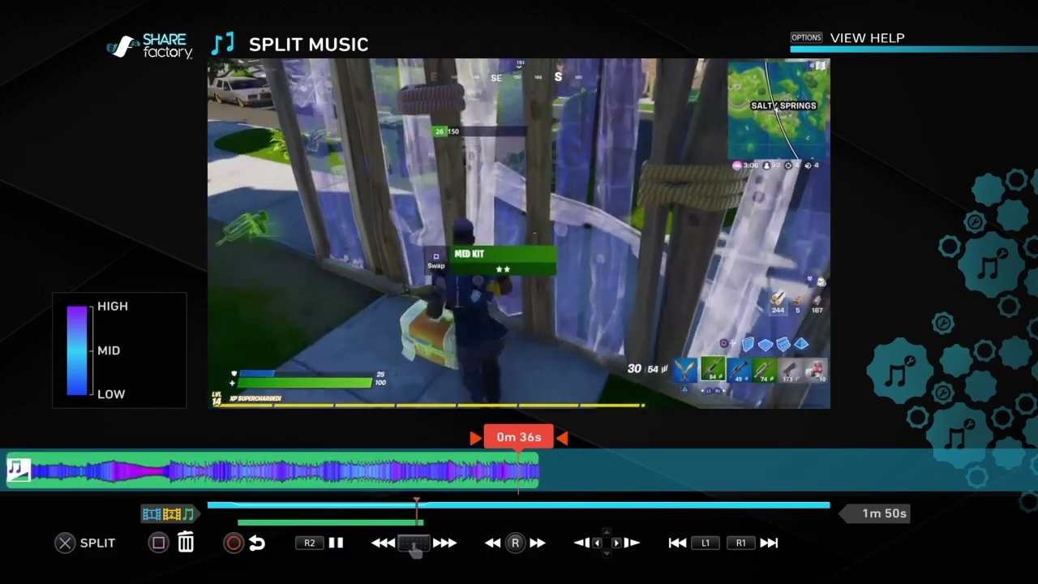
{"action": "key", "text": "space"}
{"action": "key", "text": "Left"}
{"action": "key", "text": "Left"}
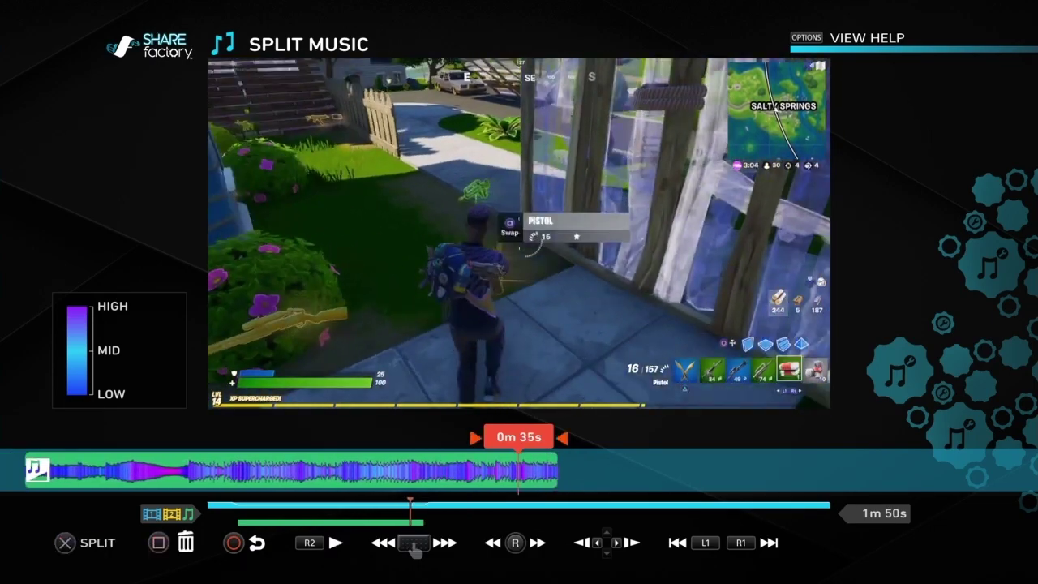
{"action": "key", "text": "Delete"}
{"action": "key", "text": "Return"}
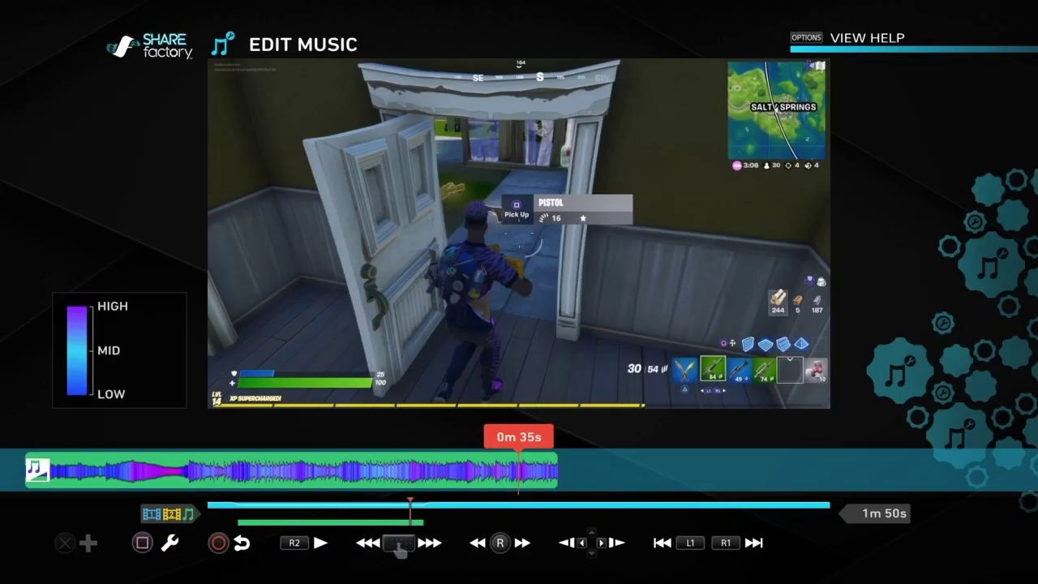
- Give the music a 5.0-second fade-in and preview the result
{"action": "key", "text": "Return"}
{"action": "key", "text": "Right"}
{"action": "key", "text": "Right"}
{"action": "key", "text": "Down"}
{"action": "key", "text": "Return"}
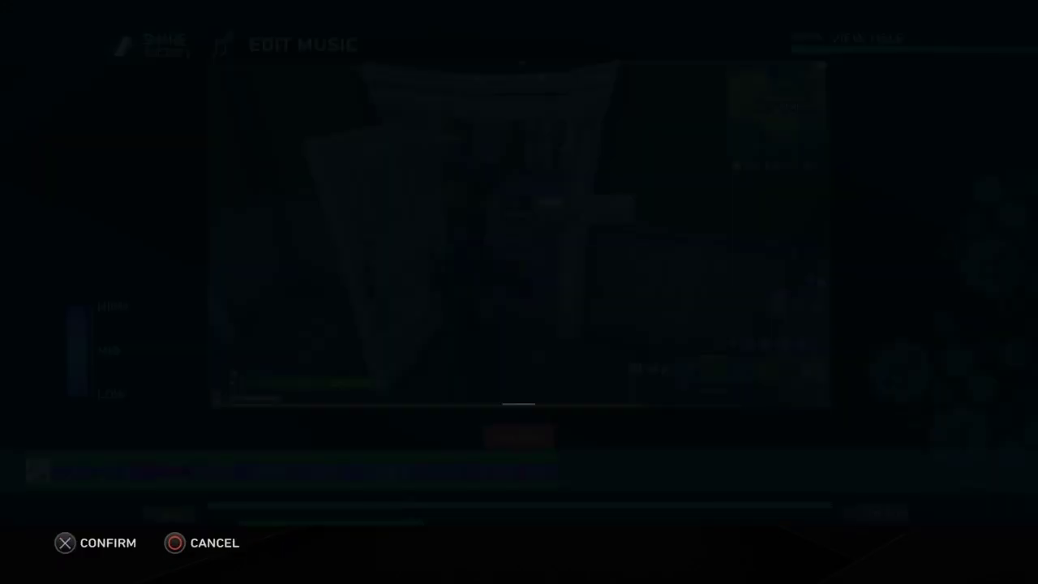
{"action": "key", "text": "Right"}
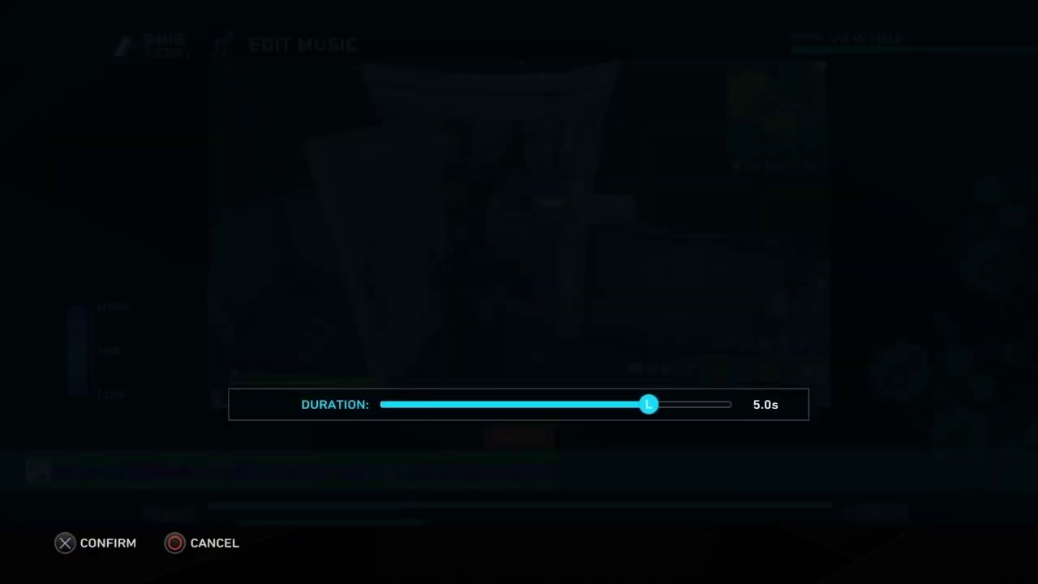
{"action": "key", "text": "Return"}
{"action": "key", "text": "space"}
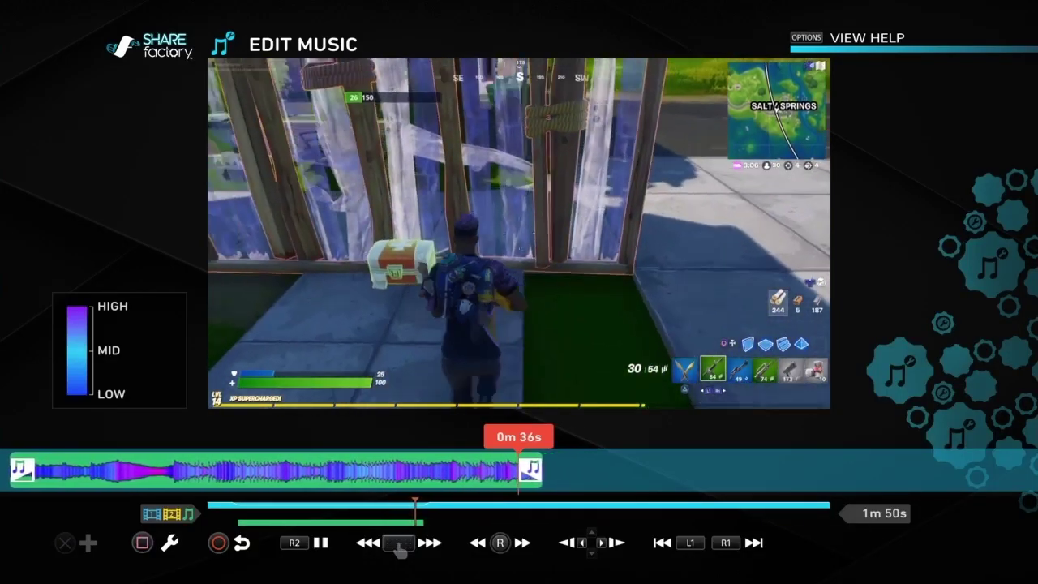
{"action": "key", "text": "space"}
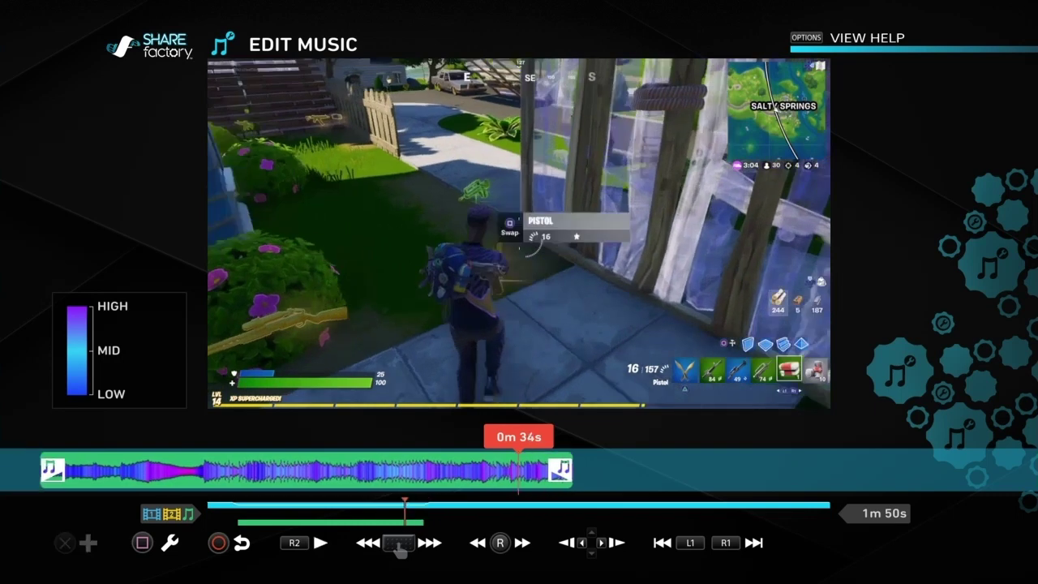
- Bring up the Music Volume settings from the Edit Music grid
{"action": "key", "text": "Return"}
{"action": "key", "text": "Left"}
{"action": "key", "text": "Left"}
{"action": "key", "text": "Return"}
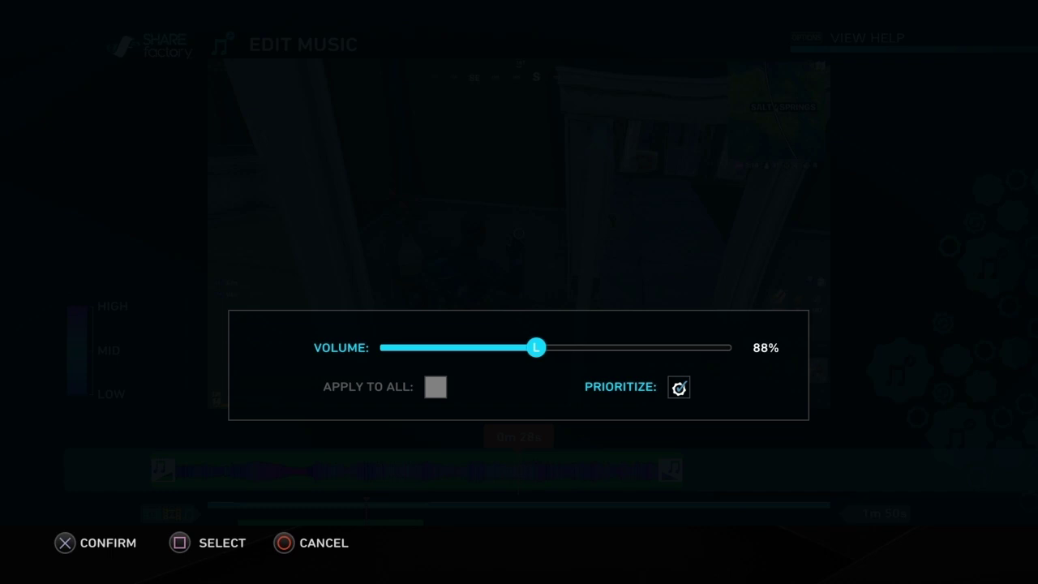
- Raise the music volume slider to 100% and confirm it
{"action": "key", "text": "Right"}
{"action": "key", "text": "Down"}
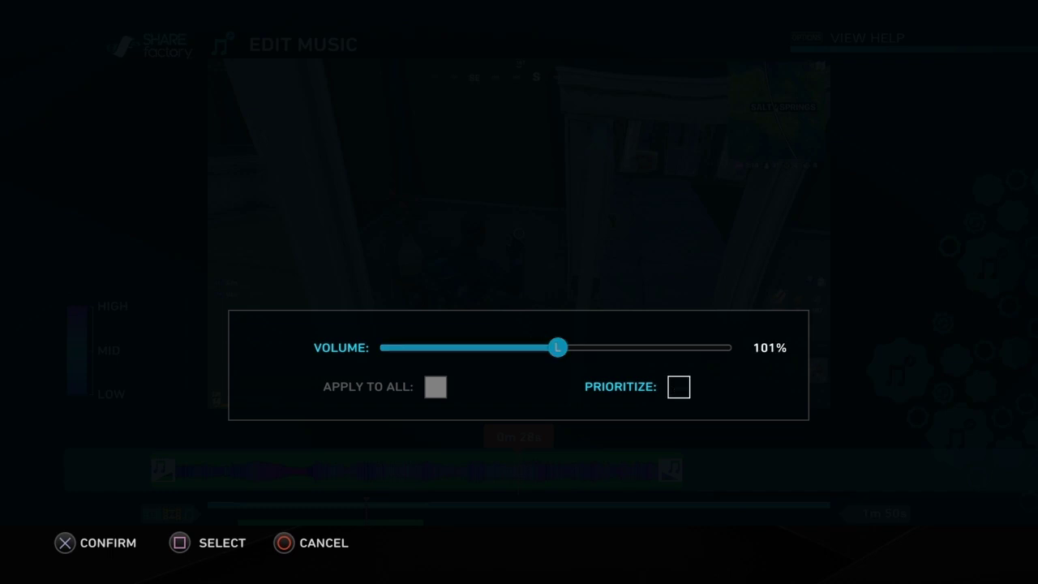
{"action": "key", "text": "Up"}
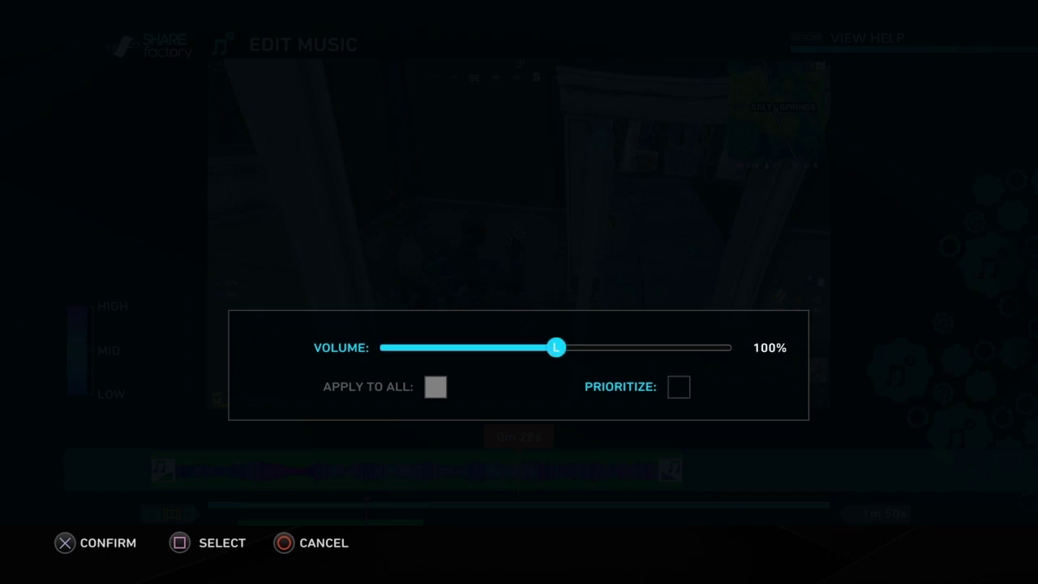
{"action": "key", "text": "Down"}
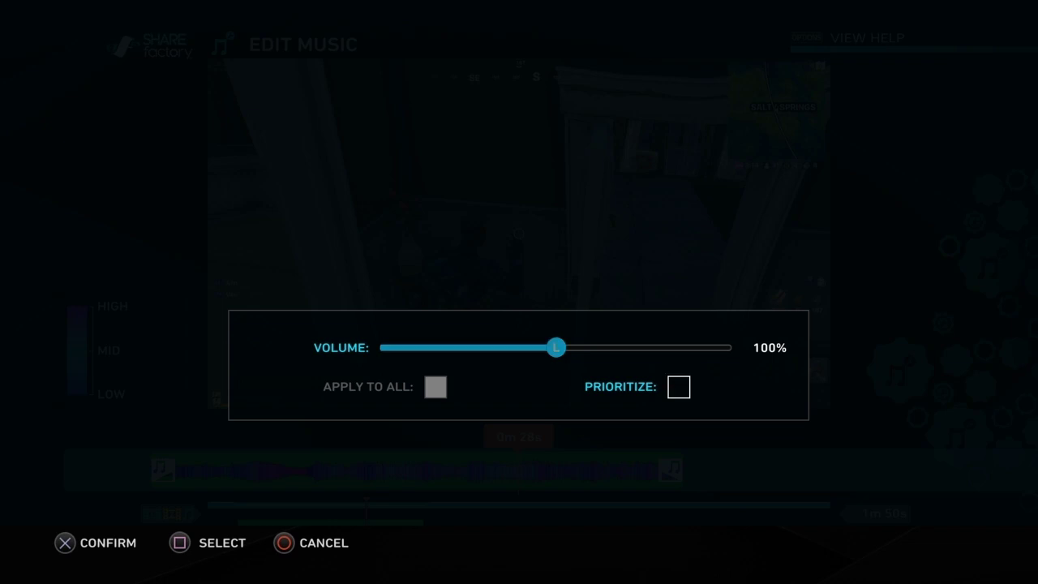
{"action": "key", "text": "Return"}
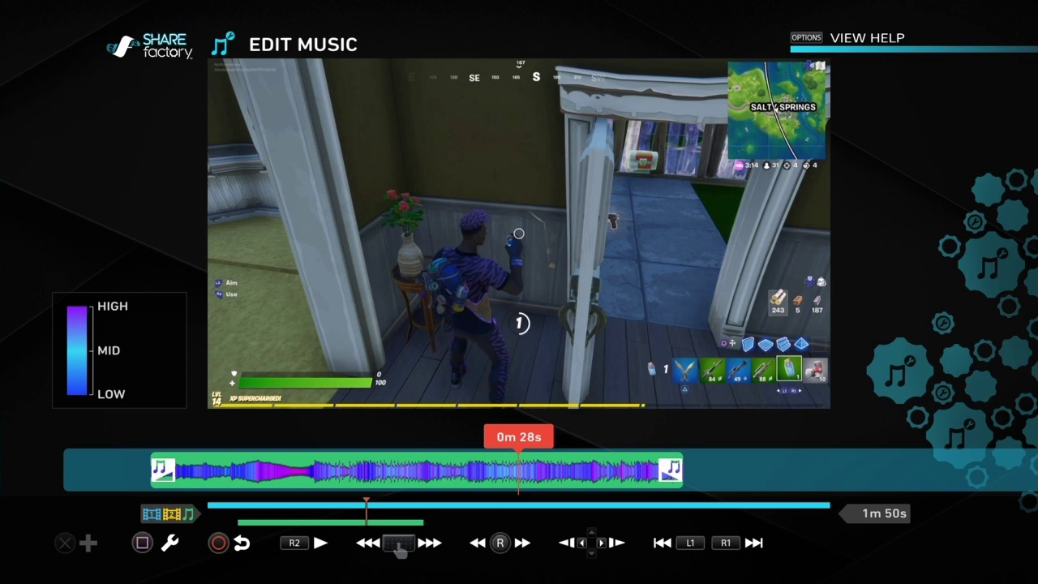
- Clone the music clip with Clone Music from the Edit Music grid
{"action": "key", "text": "Return"}
{"action": "key", "text": "Left"}
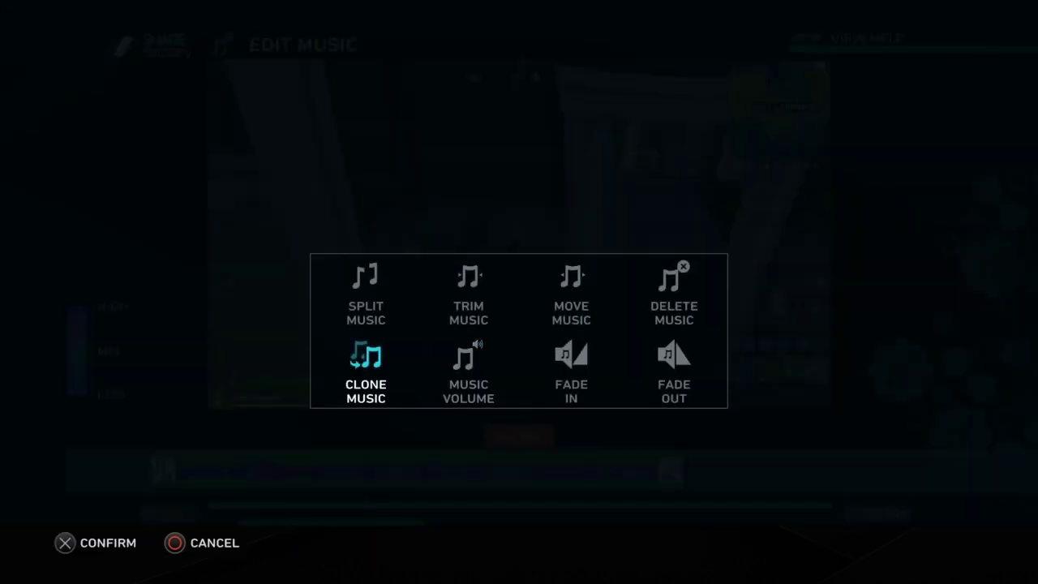
{"action": "key", "text": "Return"}
- Scrub to where the original and cloned music meet and play back the join
{"action": "key", "text": "Right"}
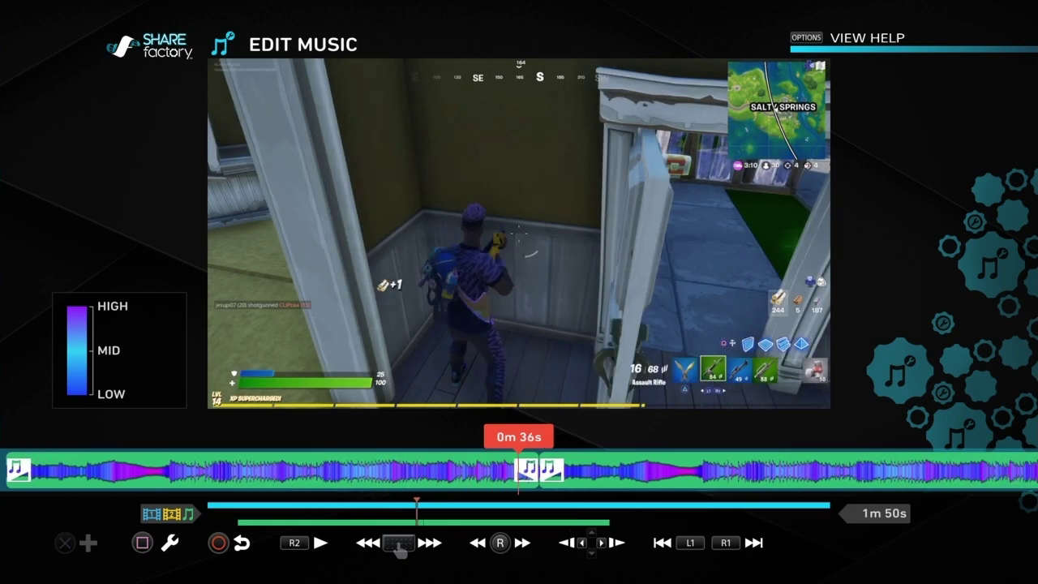
{"action": "key", "text": "Left"}
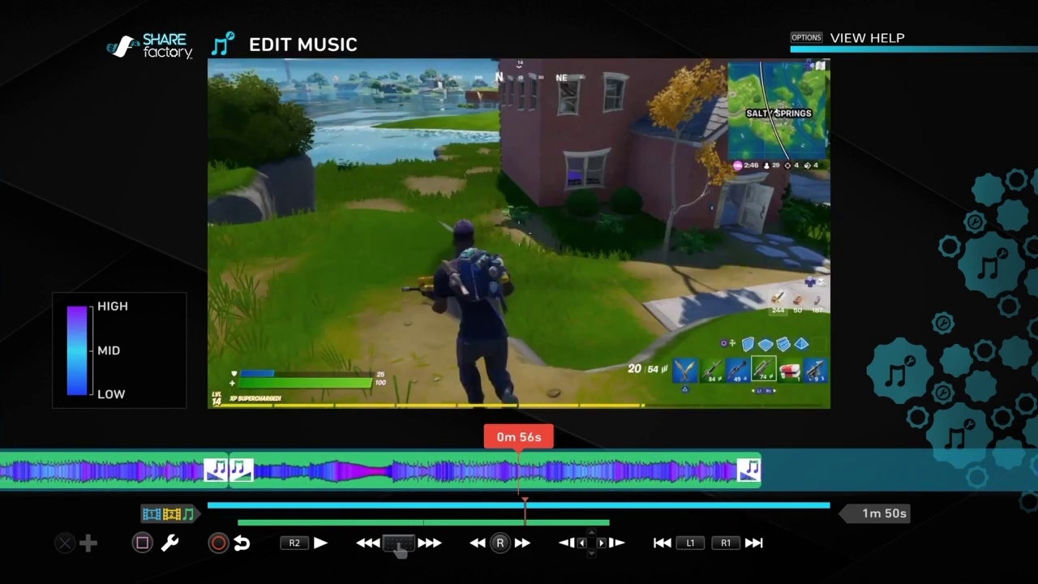
{"action": "key", "text": "space"}
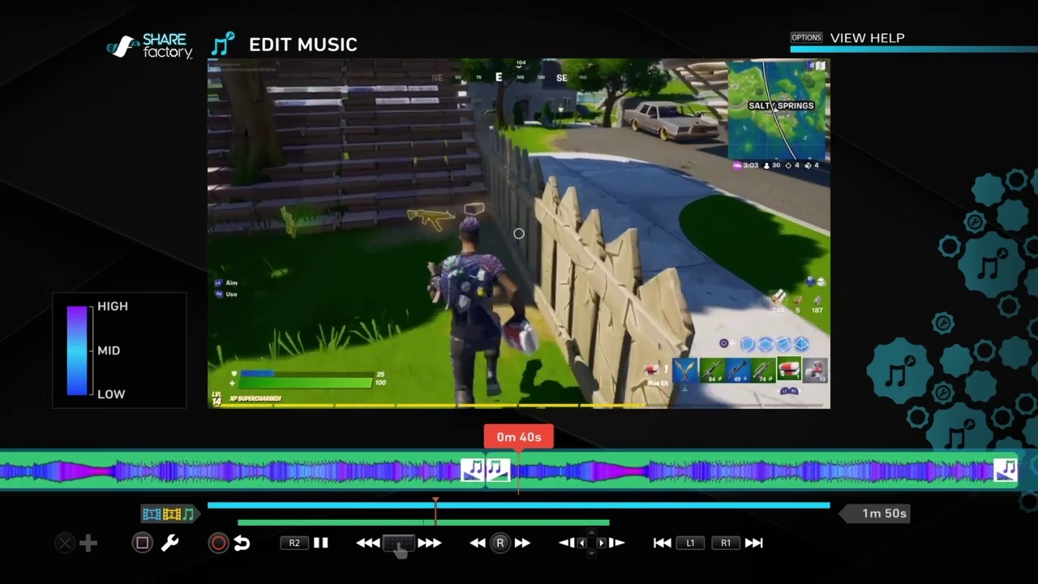
{"action": "key", "text": "space"}
{"action": "key", "text": "Return"}
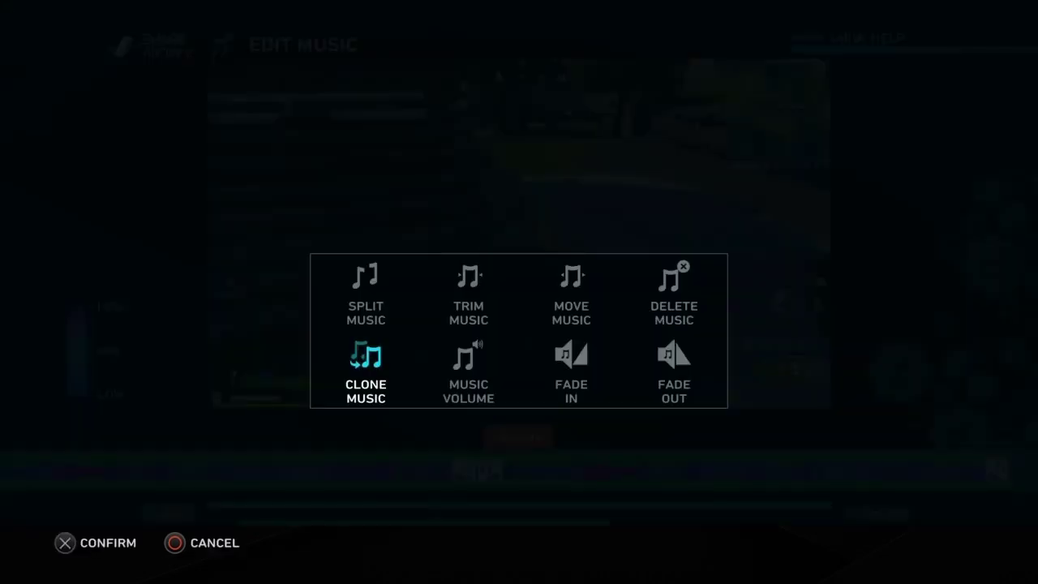
- Browse the Edit Music options without changes, then exit to the 'short clip' project timeline
{"action": "key", "text": "Right"}
{"action": "key", "text": "Up"}
{"action": "key", "text": "Right"}
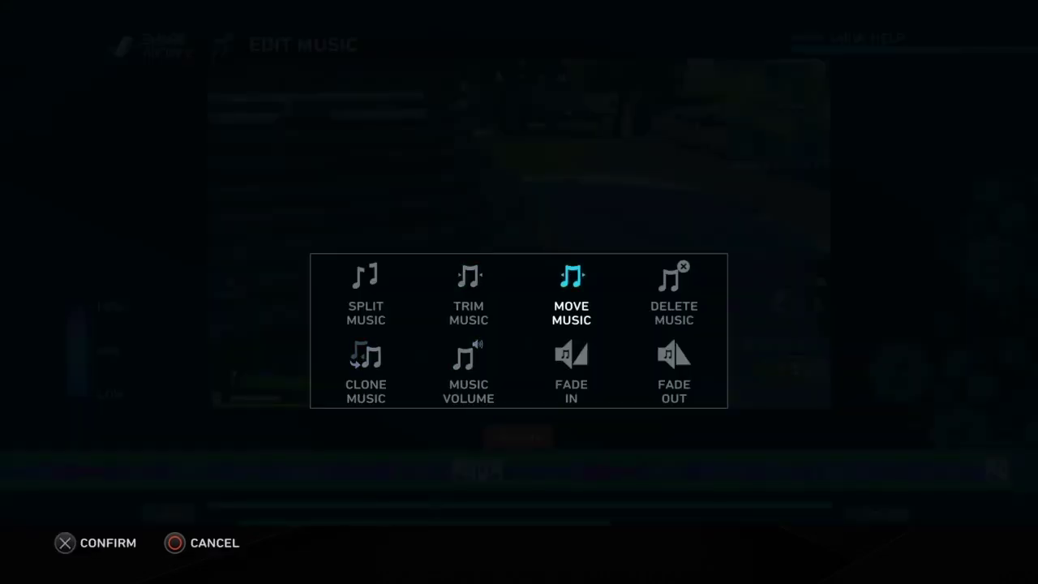
{"action": "key", "text": "Right"}
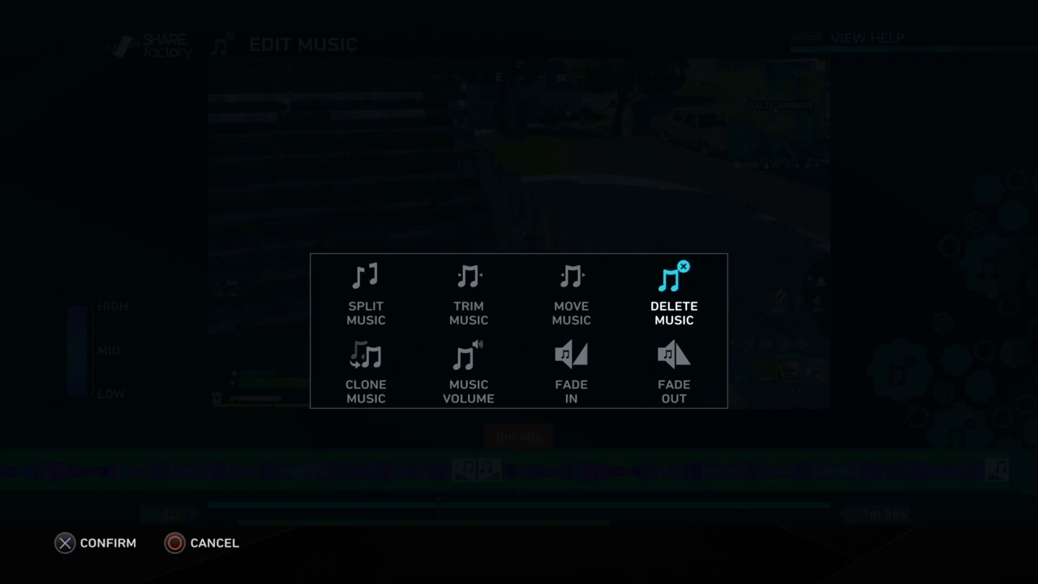
{"action": "key", "text": "Left"}
{"action": "key", "text": "Left"}
{"action": "key", "text": "Left"}
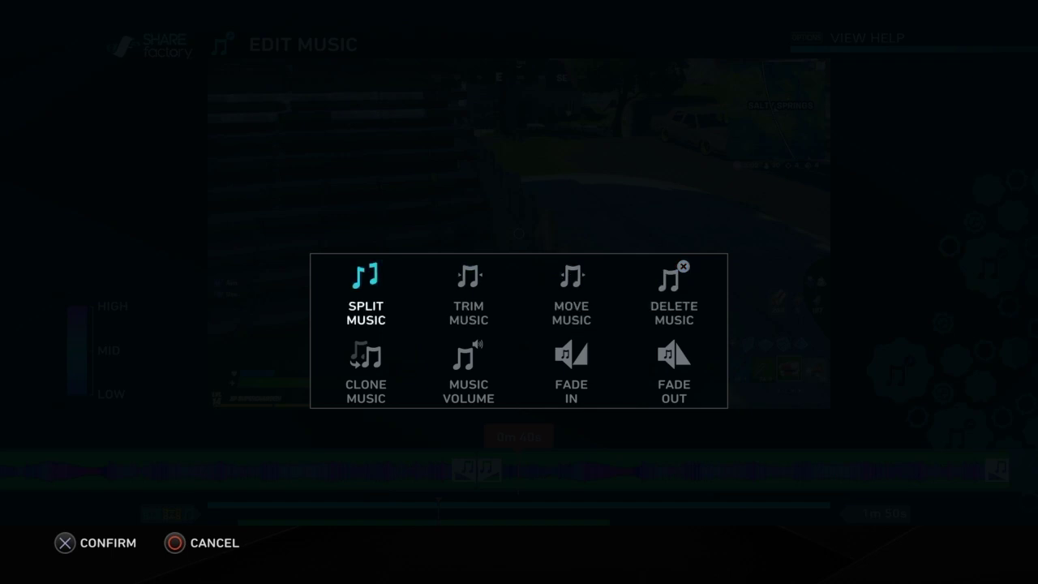
{"action": "key", "text": "Down"}
{"action": "key", "text": "Right"}
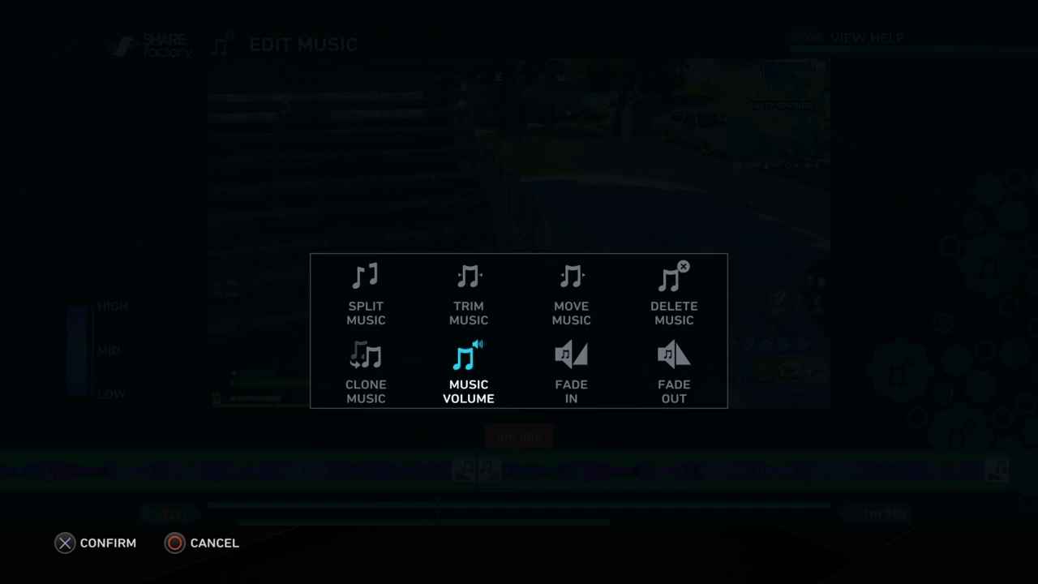
{"action": "key", "text": "Return"}
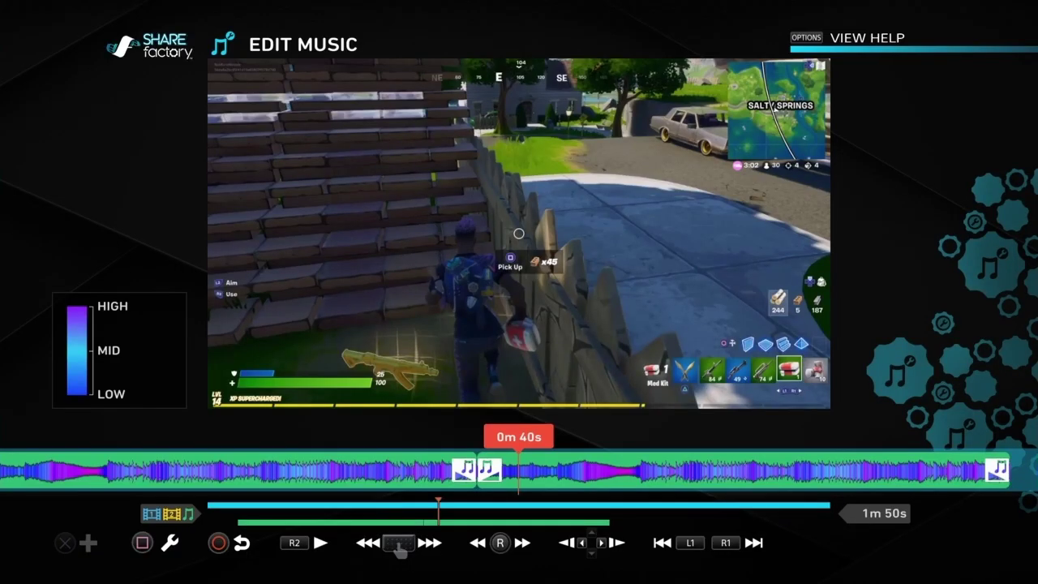
{"action": "key", "text": "Right"}
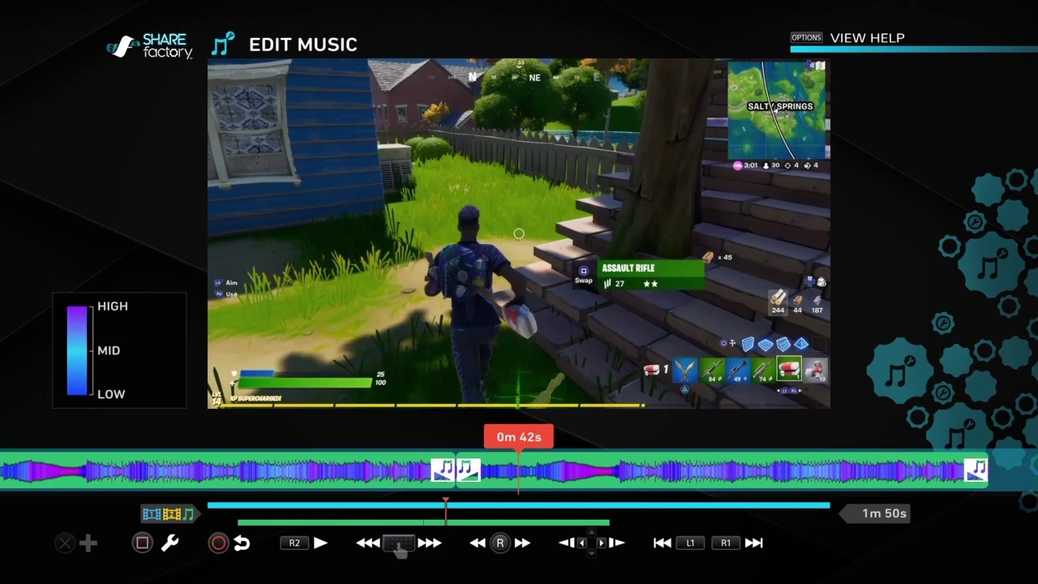
{"action": "key", "text": "Escape"}
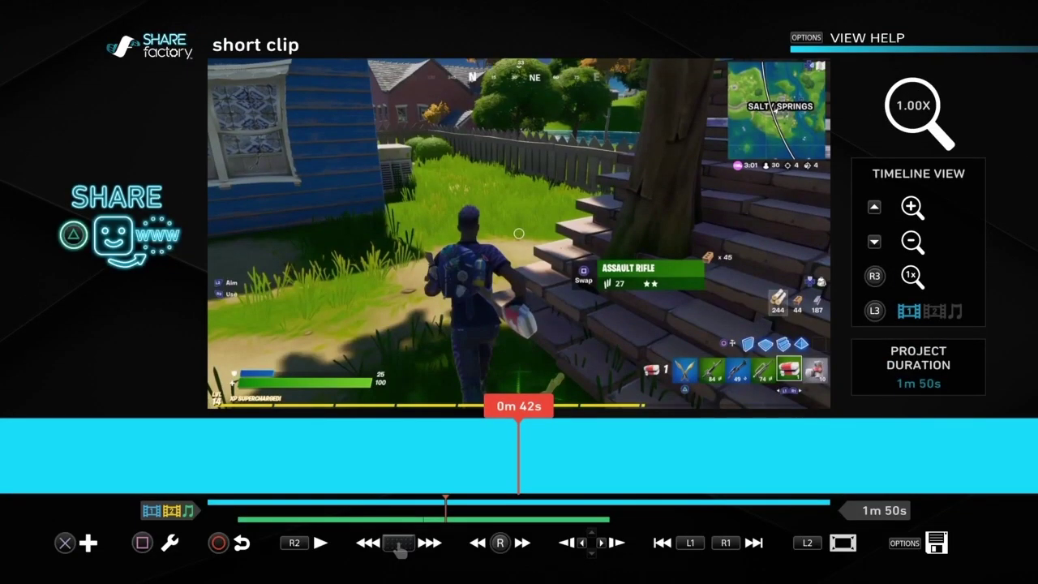
{"action": "key", "text": "Left"}
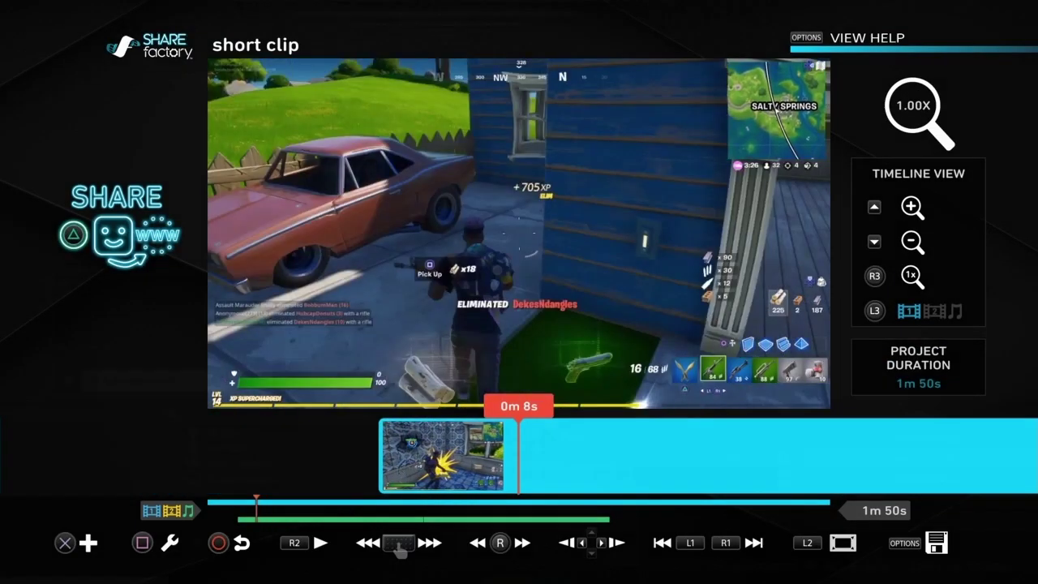